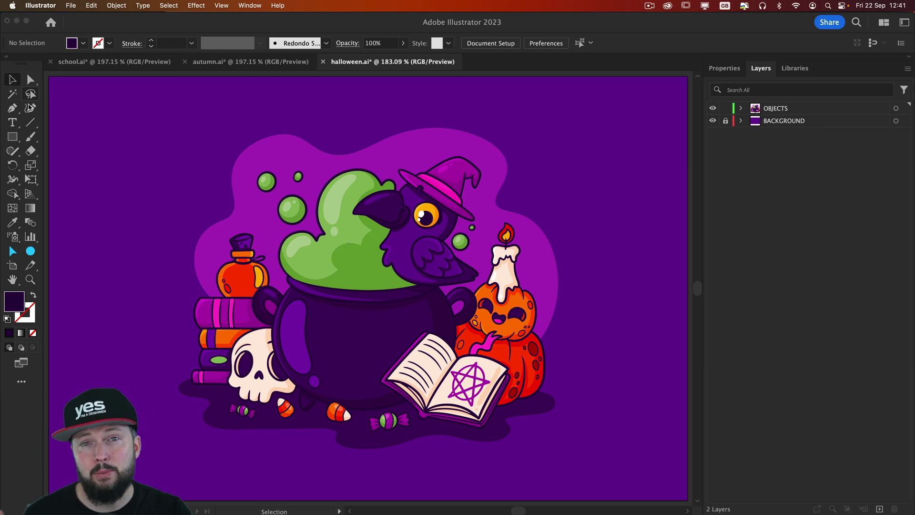
Expand the OBJECTS layer and scroll through its long list of loose paths
key(m)
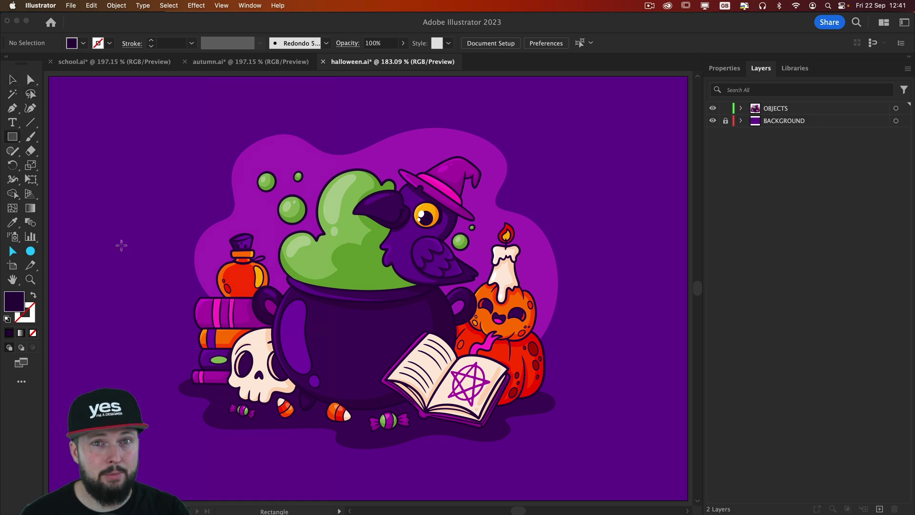
click(12, 80)
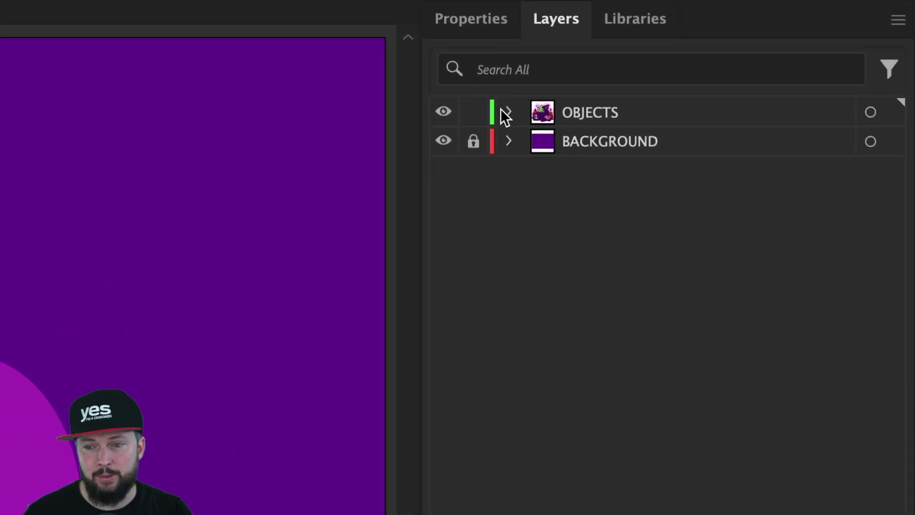
click(507, 112)
scroll(533, 191, down, 10)
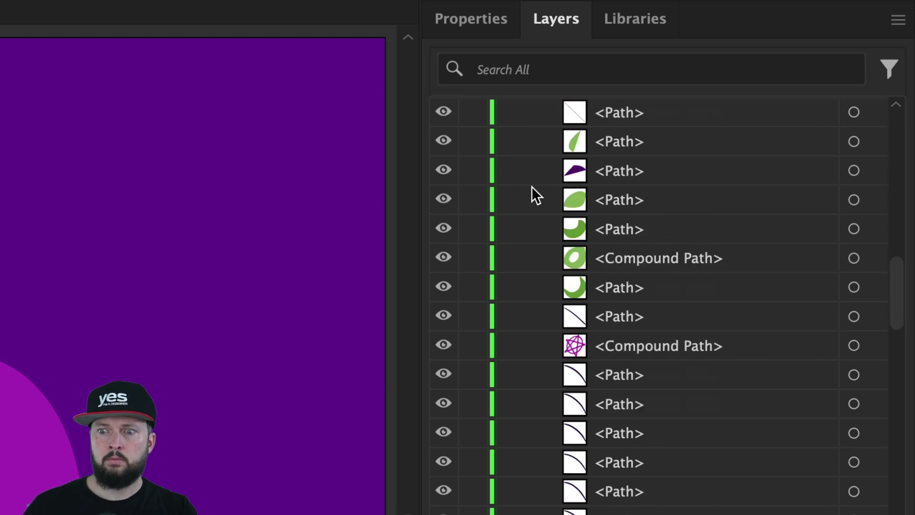
scroll(524, 187, down, 15)
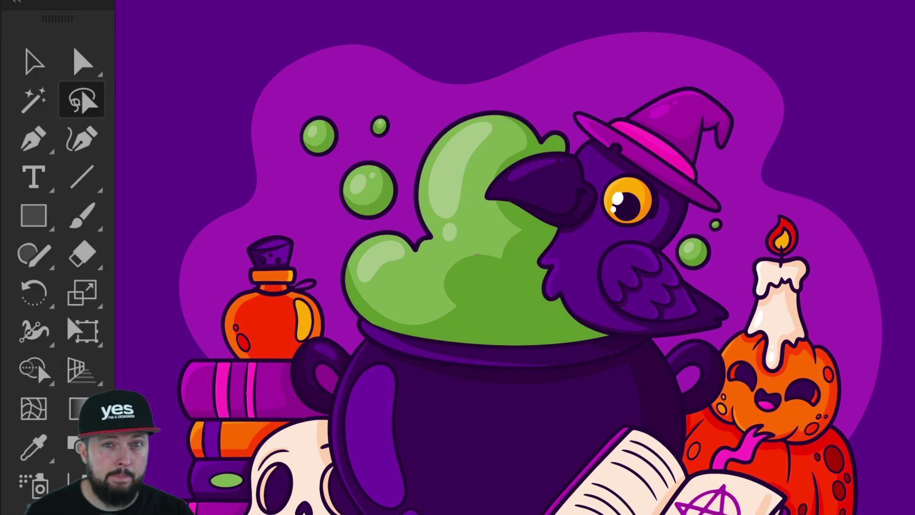
click(34, 101)
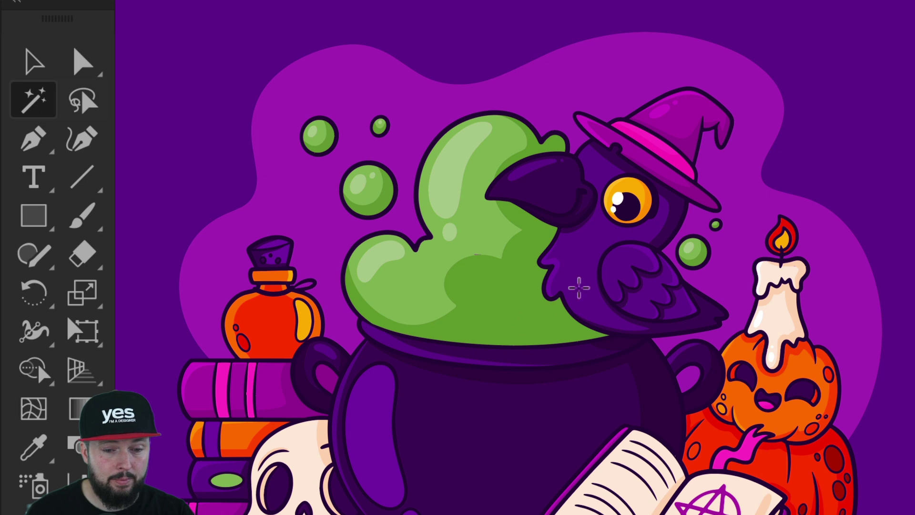
click(581, 244)
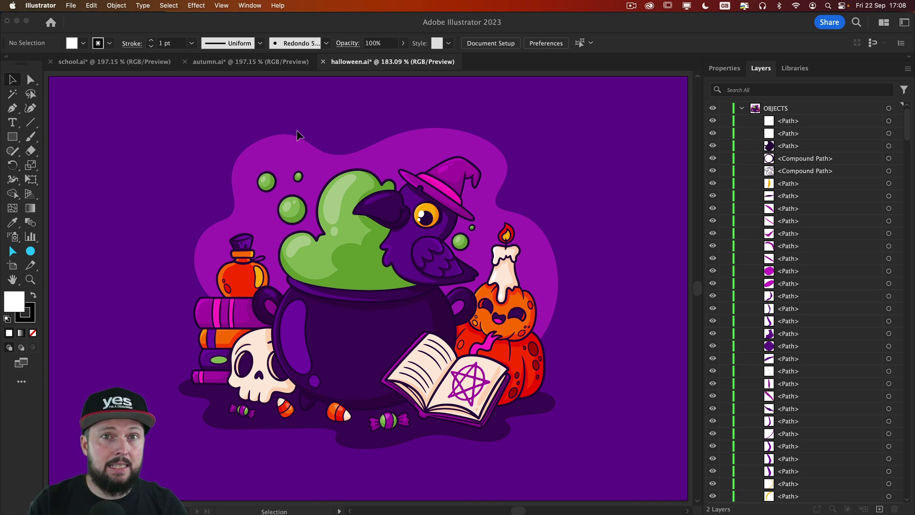
At 300% zoom, marquee-select every crow and witch-hat path, leaving the background blob out
key(super+equal)
key(super+equal)
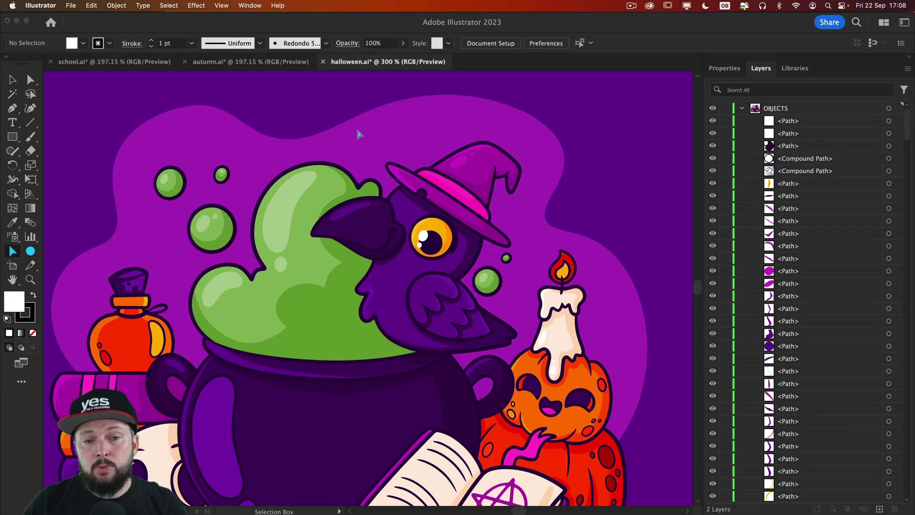
click(396, 143)
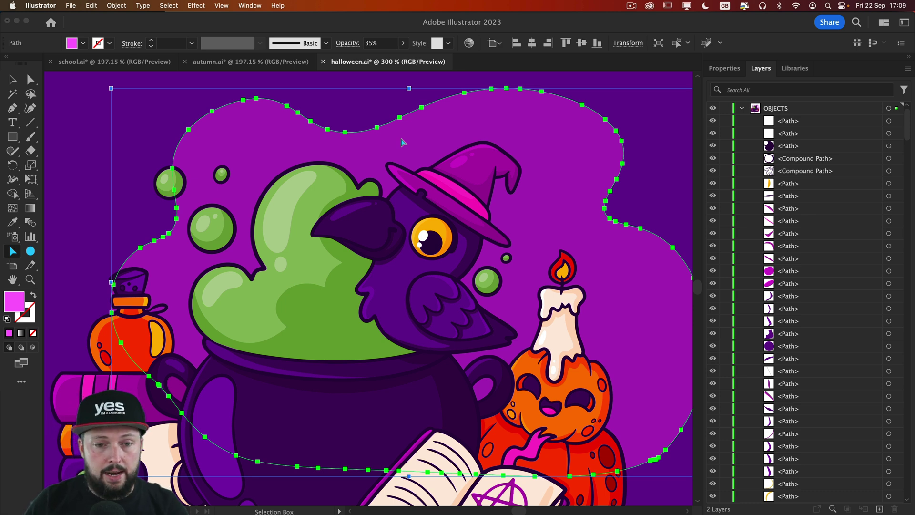
key(Delete)
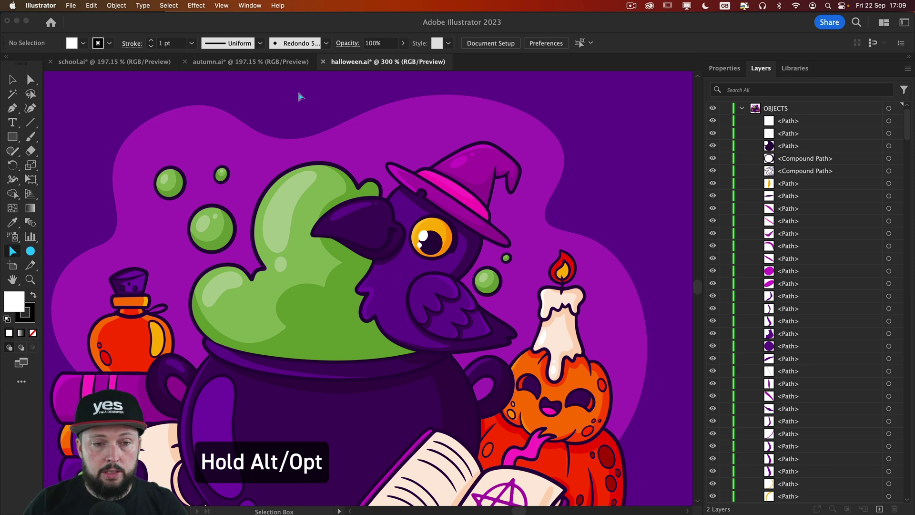
drag(292, 94, 302, 120)
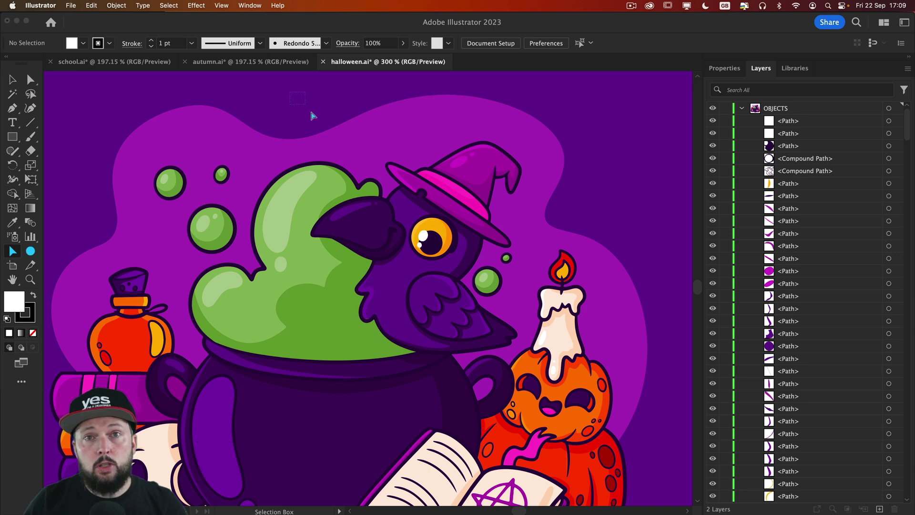
drag(523, 361, 527, 360)
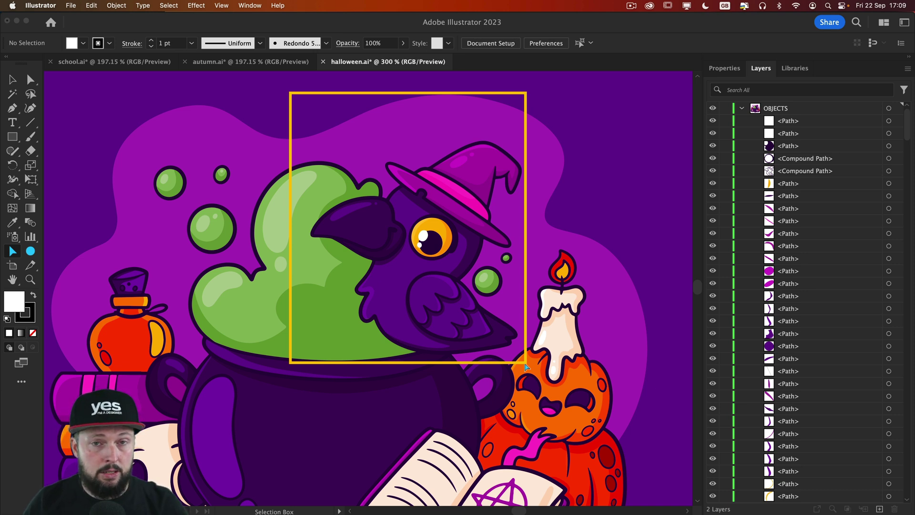
drag(289, 93, 526, 367)
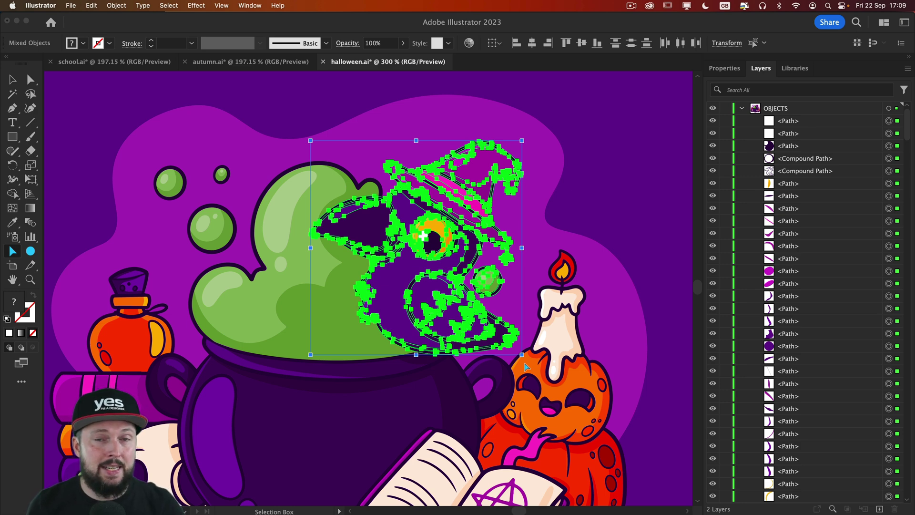
Undo the stray moves so the crow and hat return to their original position
key(super+z)
key(super+z)
key(super+z)
key(super+z)
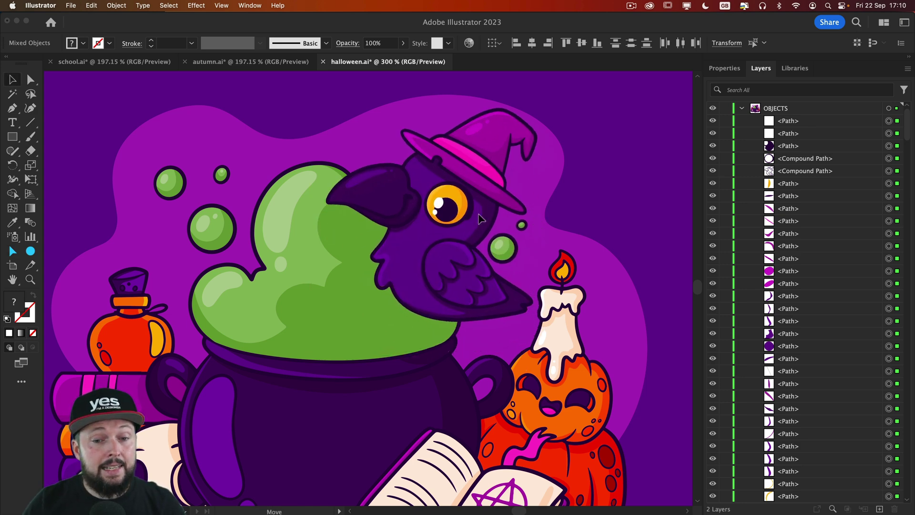
key(super+z)
key(super+z)
key(super+z)
key(super+z)
key(super+z)
key(super+z)
key(super+z)
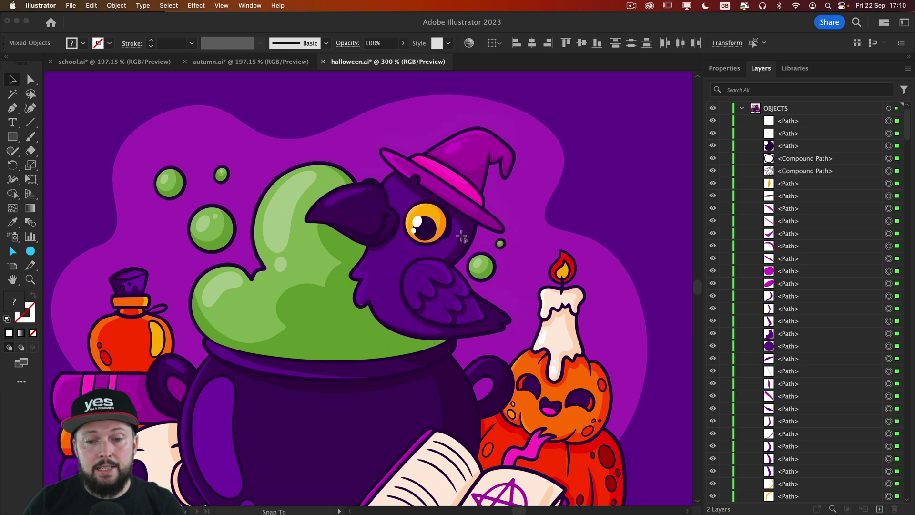
key(super+z)
key(super+z)
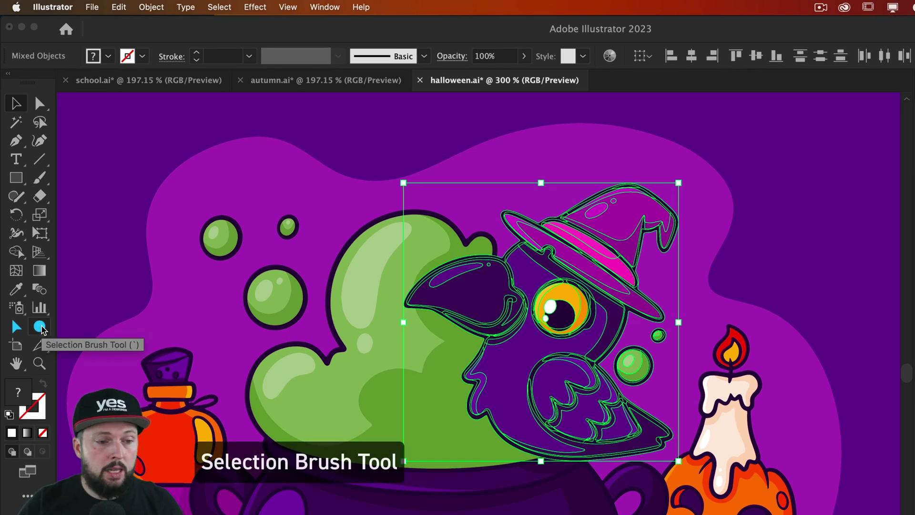
Brush-select the crow and hat without the eye detail, group them, and test-move the group
click(40, 327)
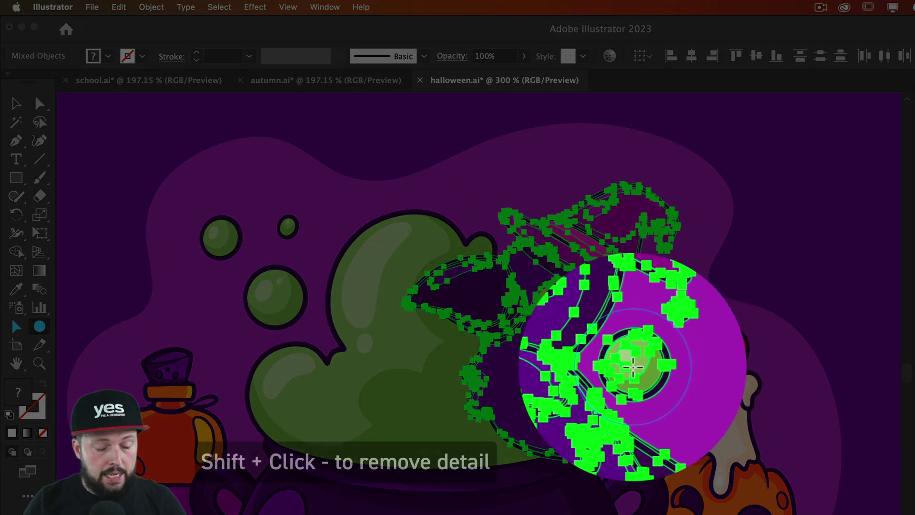
shift+click(634, 365)
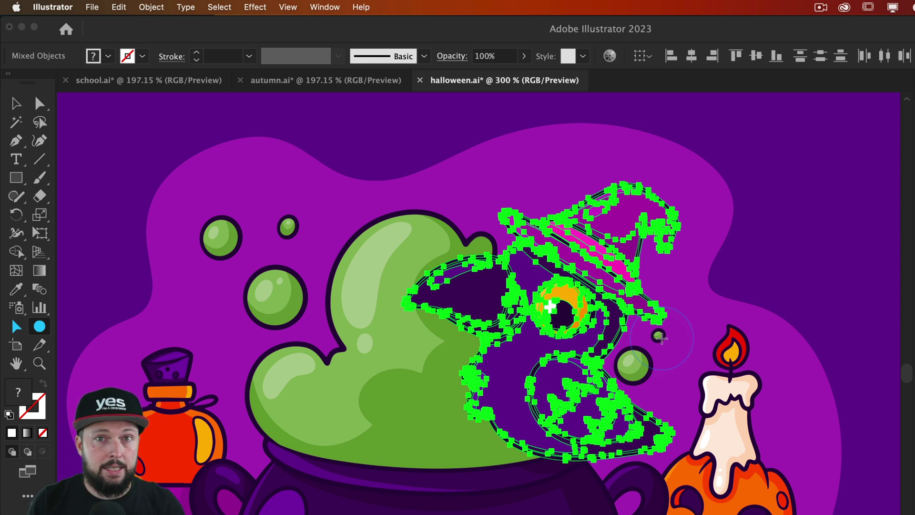
key(super+g)
key(v)
drag(550, 307, 529, 348)
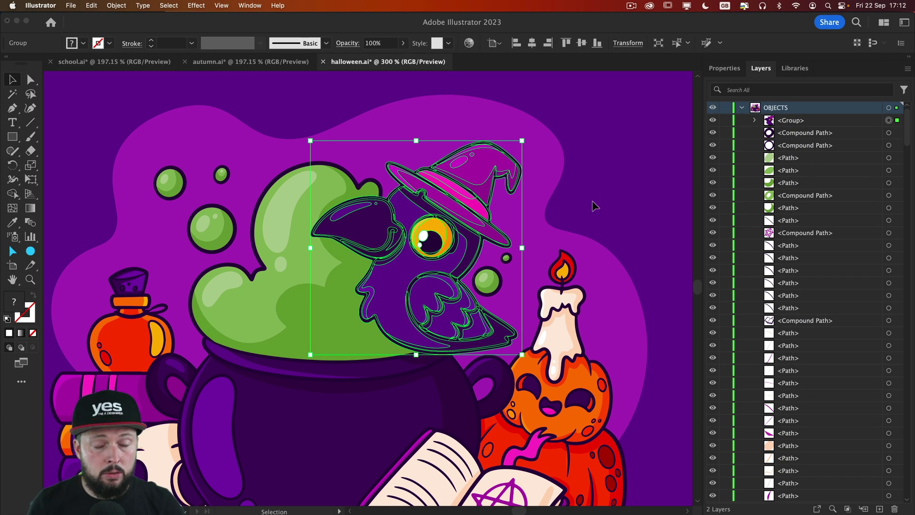
Lock the crow group and pan to bring the book and candies into view
key(a)
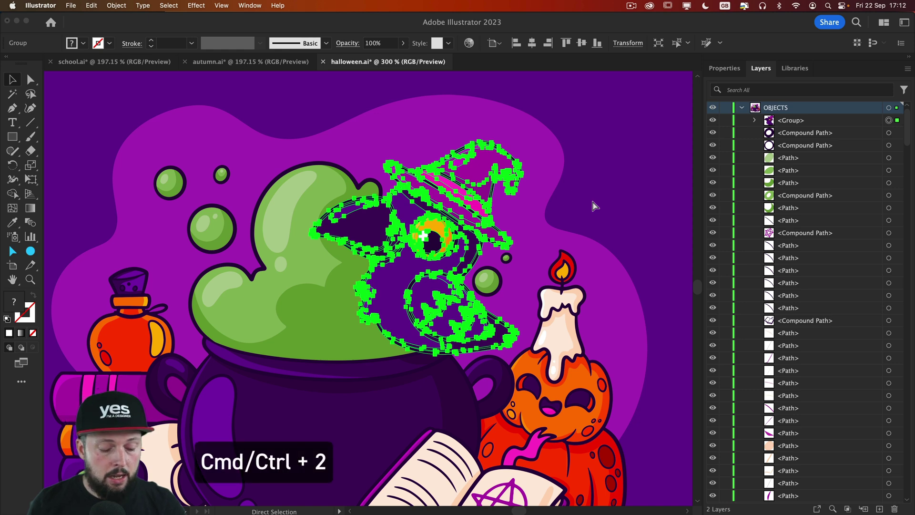
key(super+2)
drag(593, 204, 605, 194)
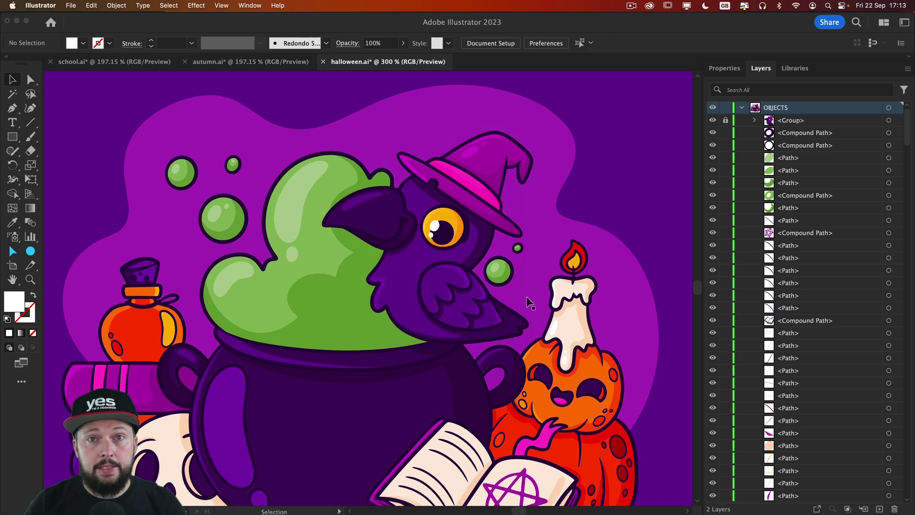
drag(582, 365, 527, 160)
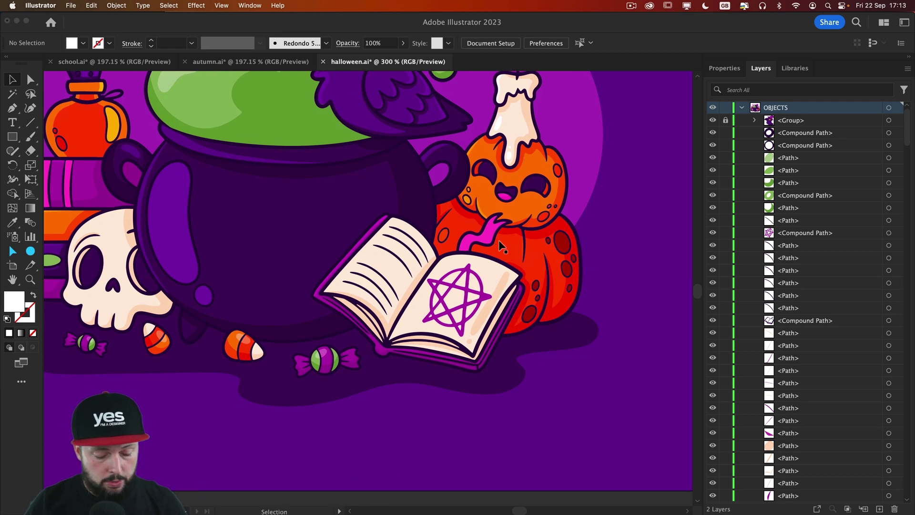
Select all of the open spell book's paths with a smaller Selection Brush
key(shift+b)
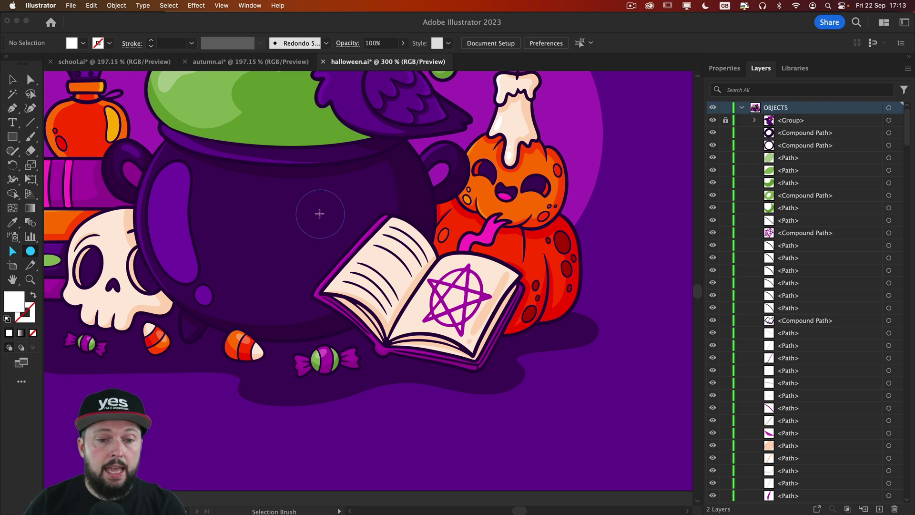
key(bracketleft)
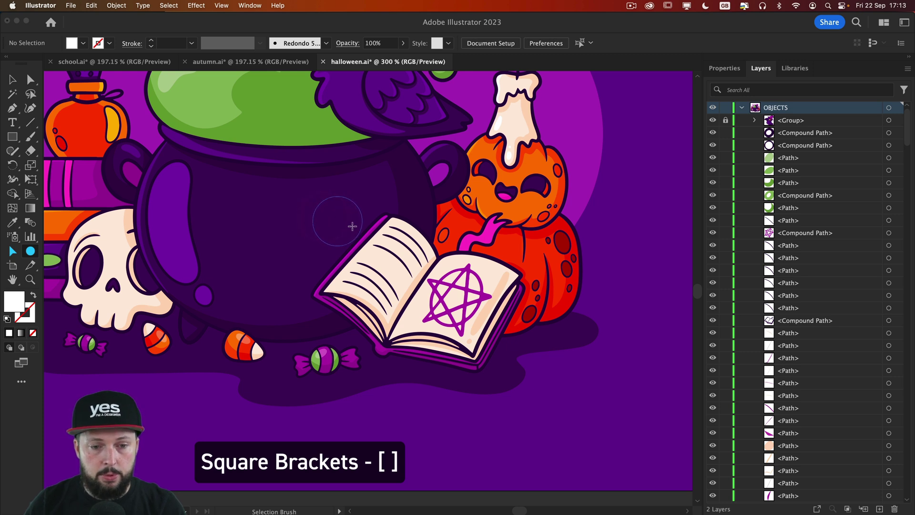
mouse_move(377, 235)
mouse_down()
mouse_move(326, 298)
mouse_move(398, 357)
mouse_move(470, 359)
mouse_move(514, 288)
mouse_move(441, 258)
mouse_move(398, 225)
mouse_move(417, 269)
mouse_move(377, 282)
mouse_move(378, 306)
mouse_move(449, 330)
mouse_move(467, 310)
mouse_move(423, 289)
mouse_move(422, 297)
mouse_move(437, 264)
mouse_up()
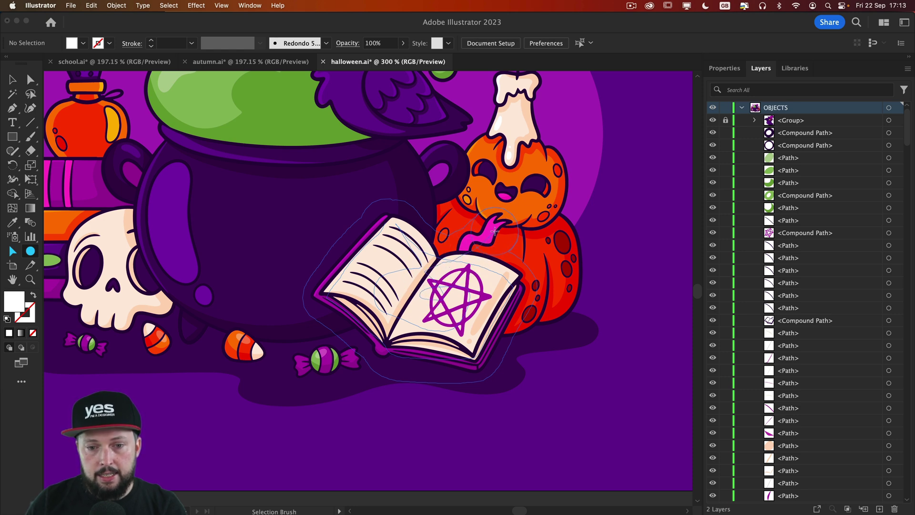
drag(495, 232, 493, 238)
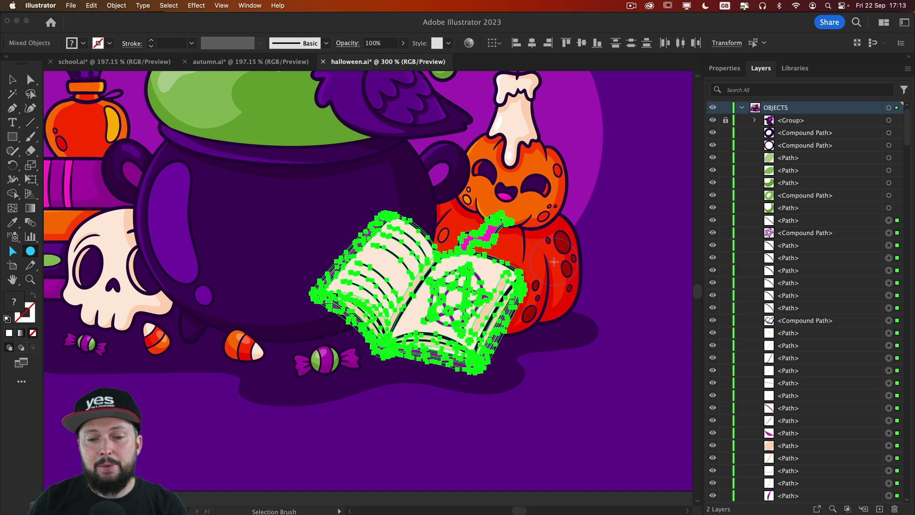
key(v)
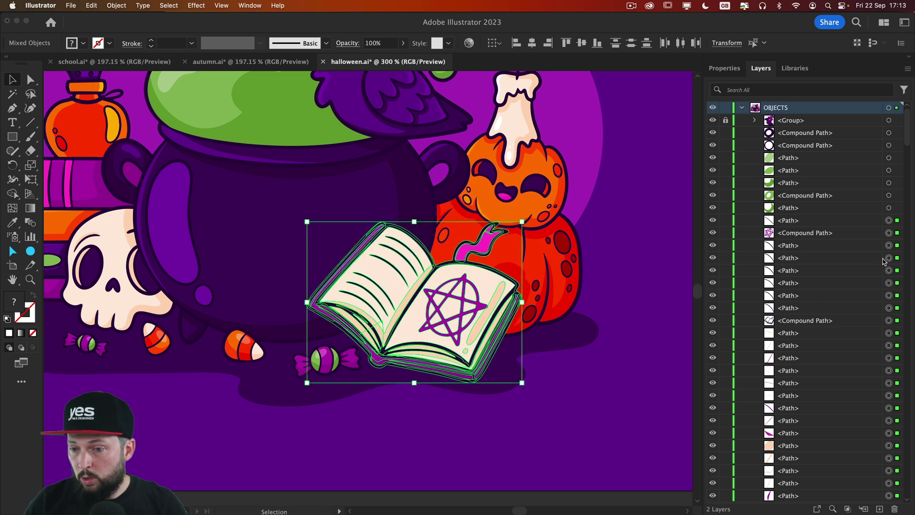
scroll(884, 262, down, 8)
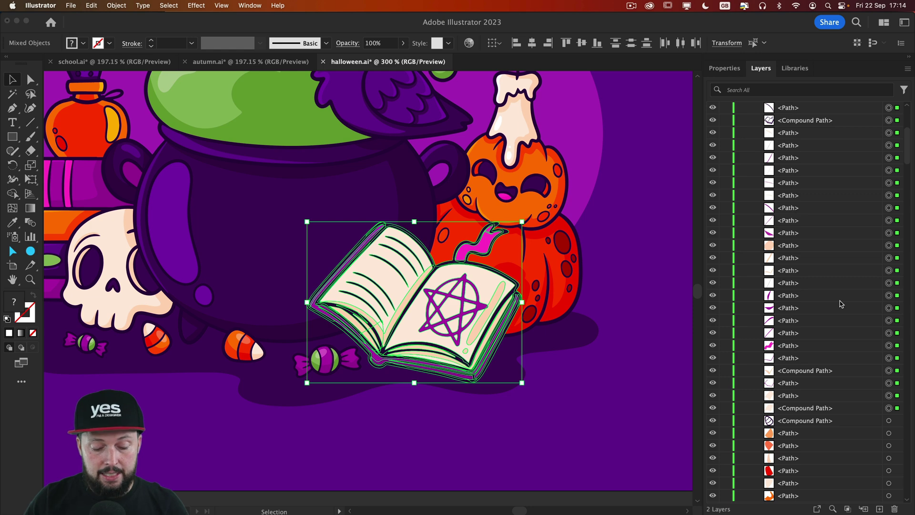
Reposition the book in Outline view, return to Preview, then group and lock its paths
drag(469, 312, 323, 378)
key(ctrl+y)
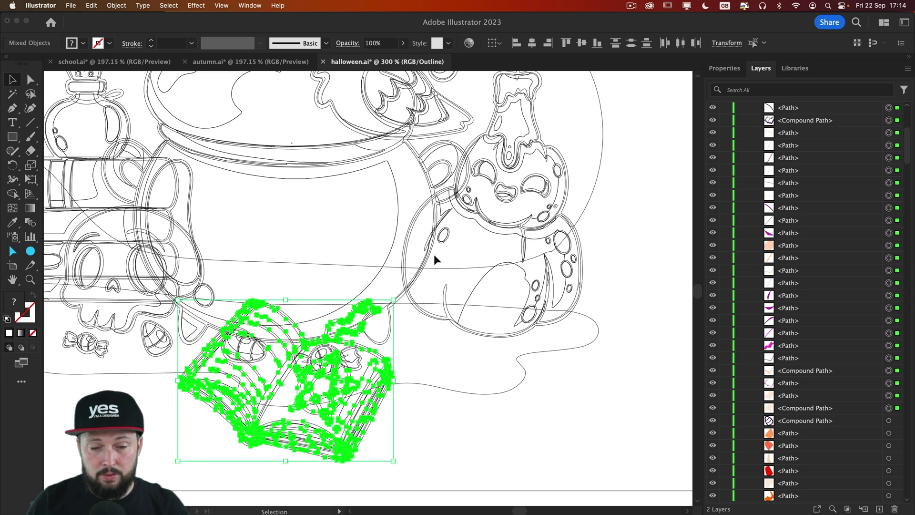
drag(358, 385, 479, 299)
key(super+y)
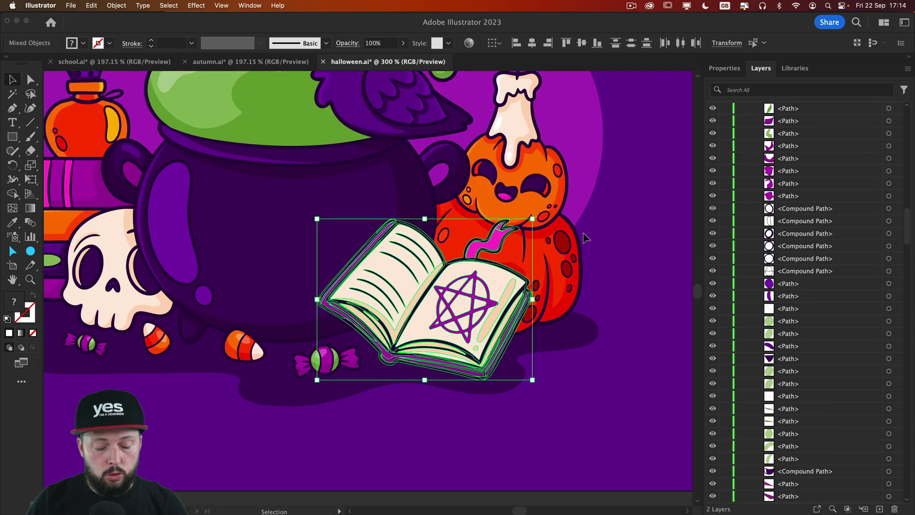
key(a)
key(super+g)
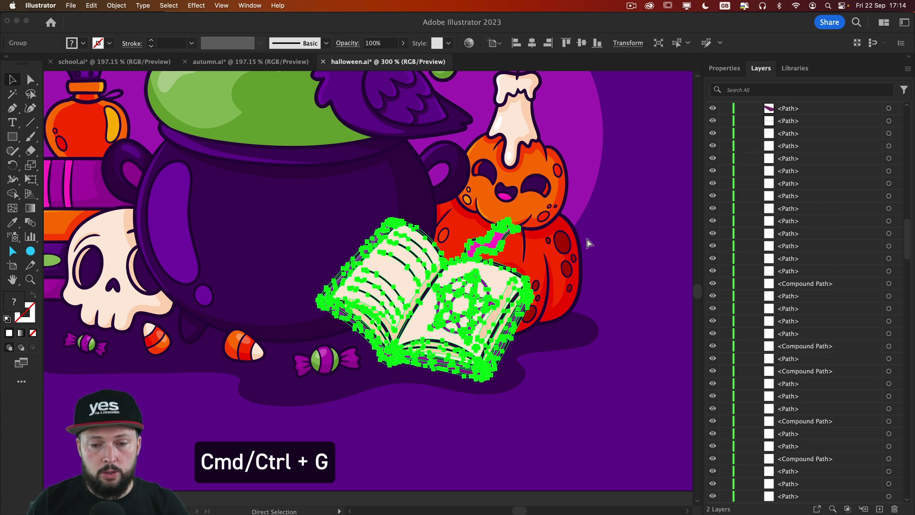
key(v)
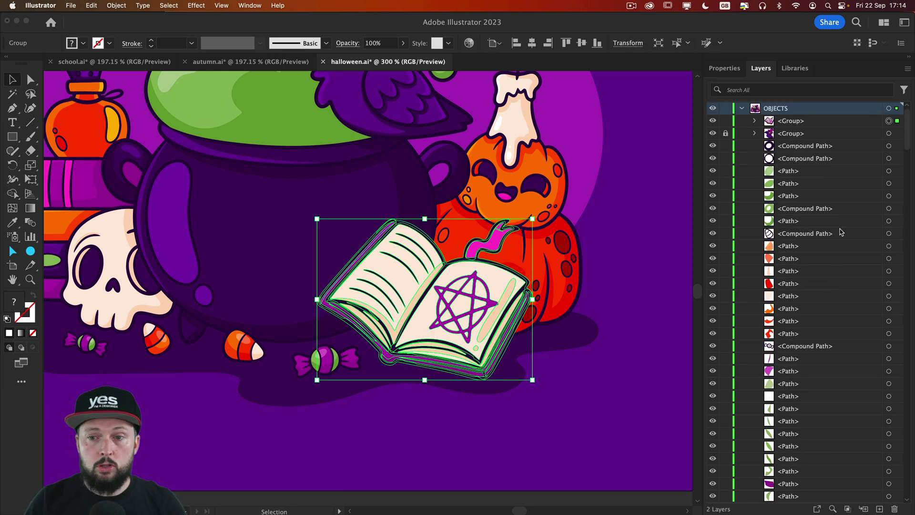
key(super+2)
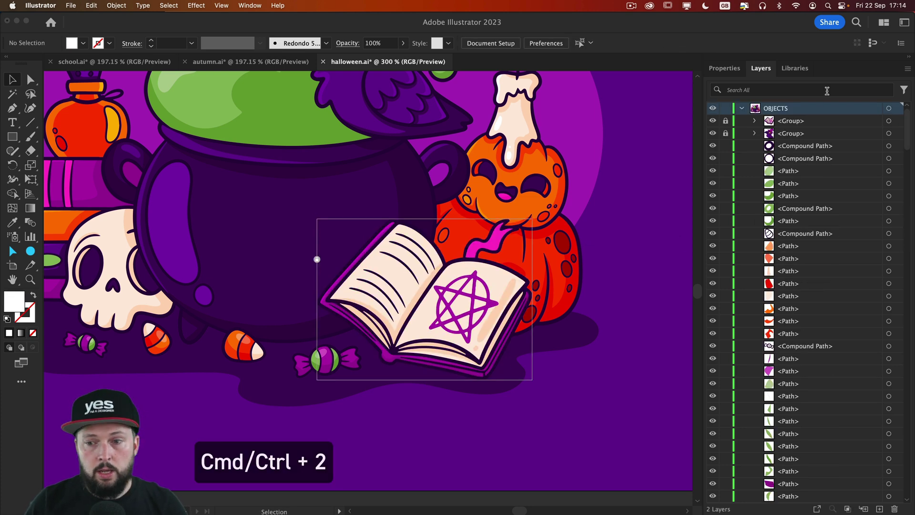
Brush-select the candle and the pumpkin beneath it in Outline view, then lock them together
drag(567, 201, 472, 284)
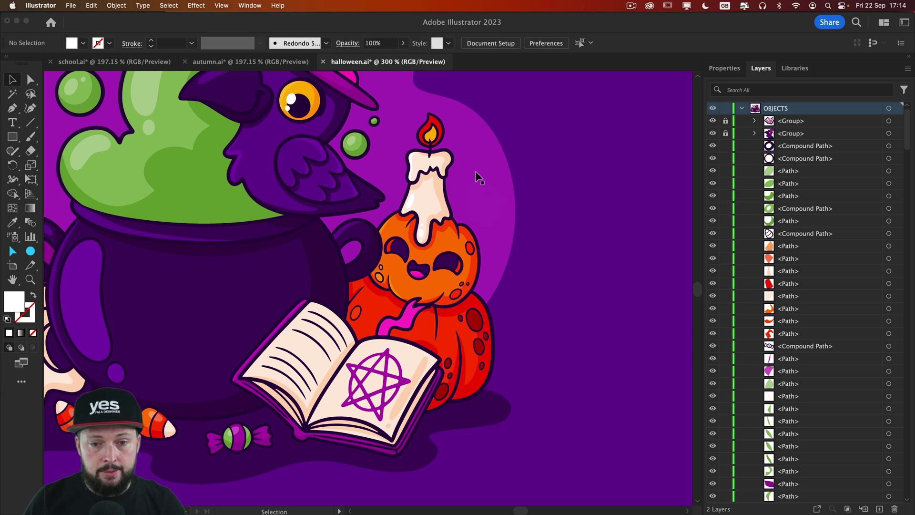
key(shift+b)
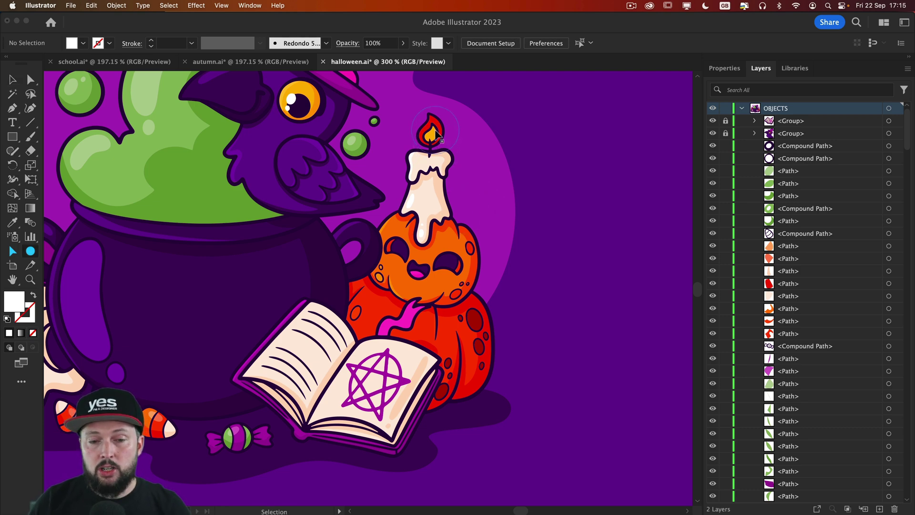
key(super+y)
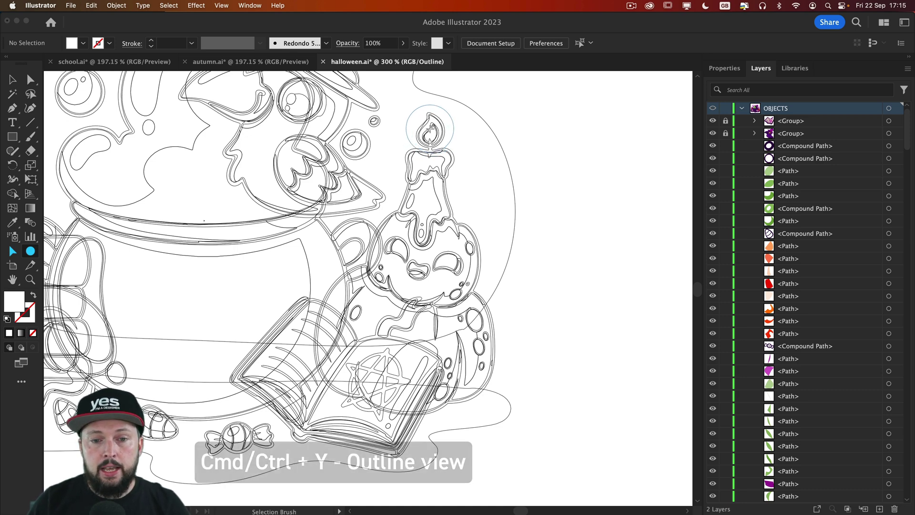
mouse_move(430, 136)
mouse_down()
mouse_move(408, 207)
mouse_move(336, 314)
mouse_move(322, 358)
mouse_move(376, 396)
mouse_move(427, 393)
mouse_move(453, 405)
mouse_move(489, 377)
mouse_move(491, 315)
mouse_move(446, 201)
mouse_move(441, 167)
mouse_move(453, 150)
mouse_move(438, 239)
mouse_move(405, 295)
mouse_move(395, 248)
mouse_move(362, 352)
mouse_up()
mouse_move(432, 348)
mouse_down()
mouse_move(443, 324)
mouse_move(381, 334)
mouse_move(415, 367)
mouse_move(441, 341)
mouse_move(420, 267)
mouse_move(408, 271)
mouse_move(434, 228)
mouse_up()
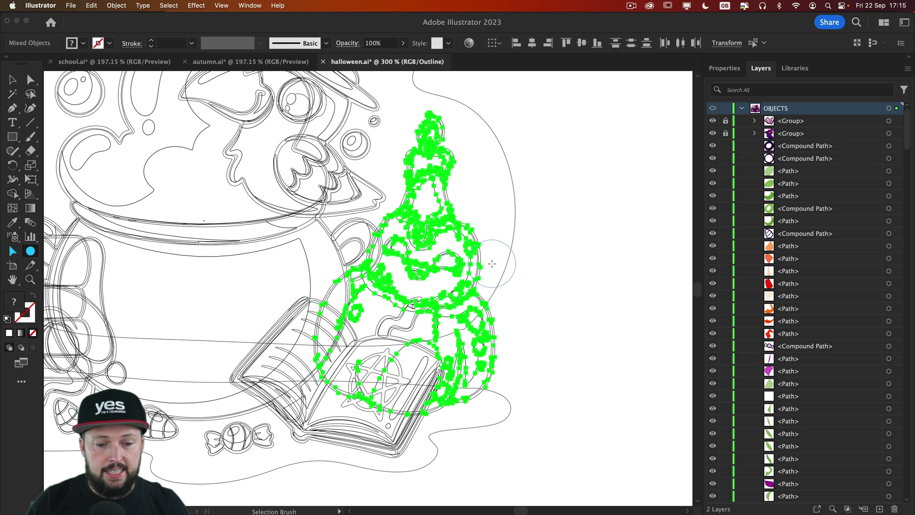
key(v)
key(super+y)
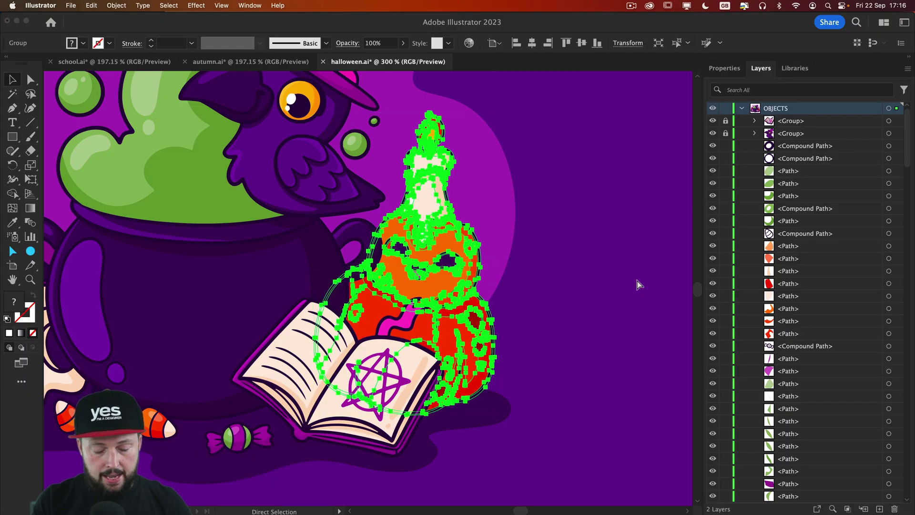
key(super+2)
Paint one Selection Brush stroke across the two wrapped sweets and two candy corns, then deselect
scroll(639, 285, left, 5)
scroll(596, 296, down, 3)
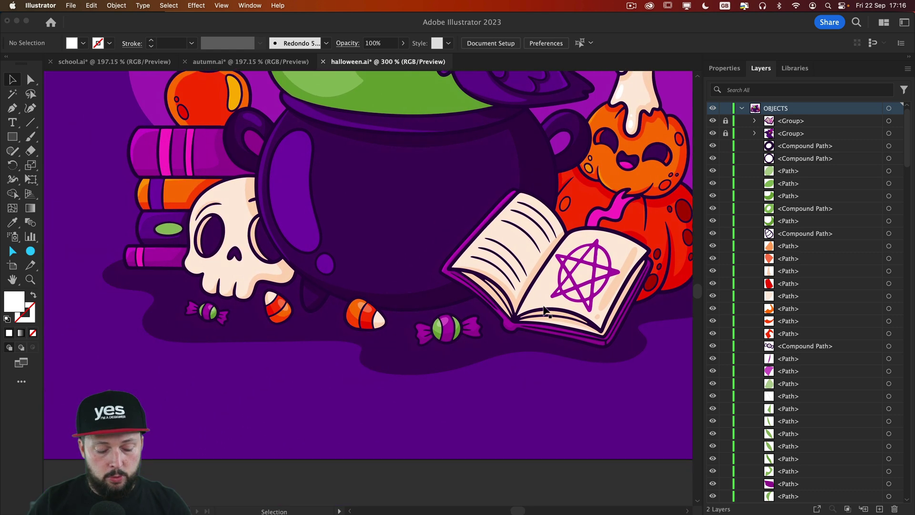
key(shift+w)
key(shift+b)
mouse_move(461, 324)
mouse_down()
mouse_move(481, 329)
mouse_move(425, 331)
mouse_move(435, 356)
mouse_up()
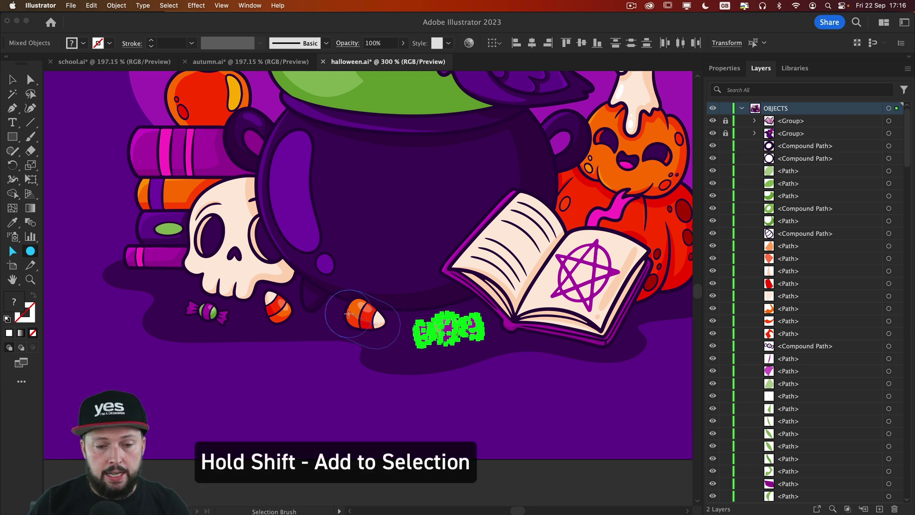
drag(377, 324, 357, 314)
click(441, 288)
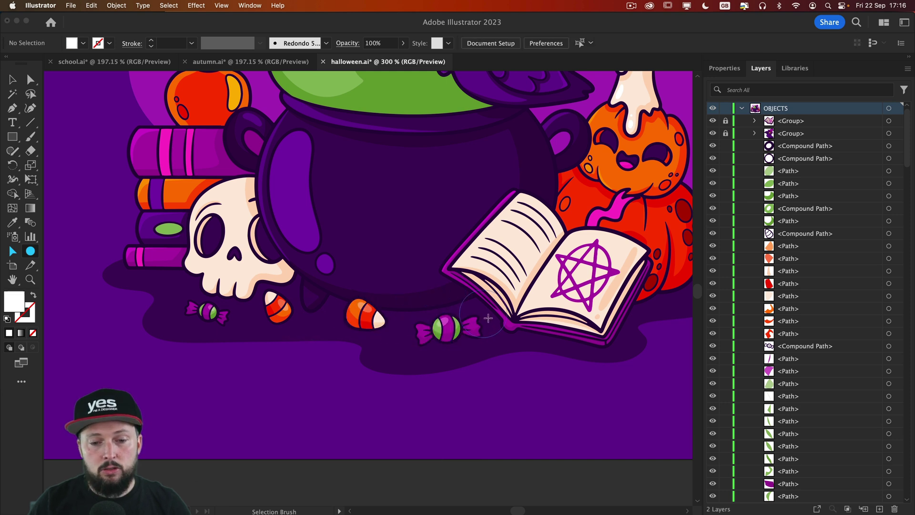
mouse_move(487, 324)
mouse_down()
mouse_move(467, 313)
mouse_move(171, 319)
mouse_up()
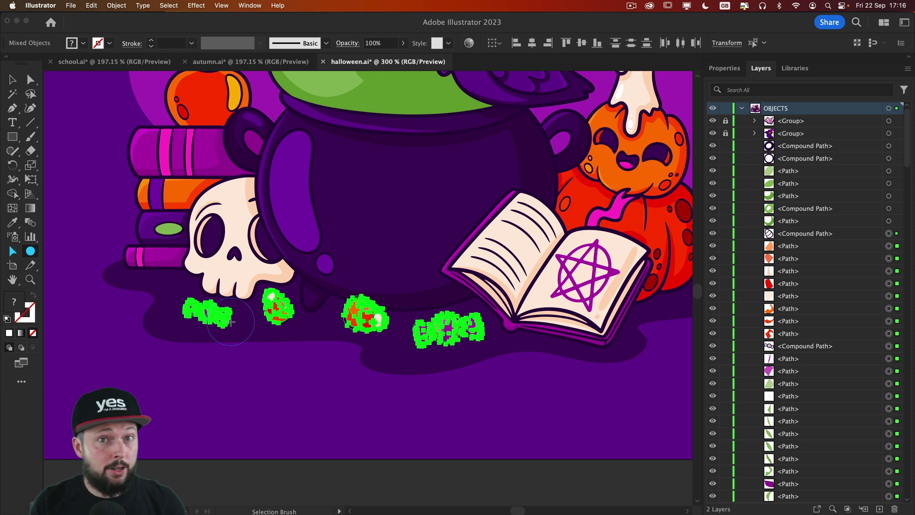
key(Return)
key(v)
click(513, 402)
After discarding a lasso attempt, brush-select the four candies, group them and lock the group
click(29, 93)
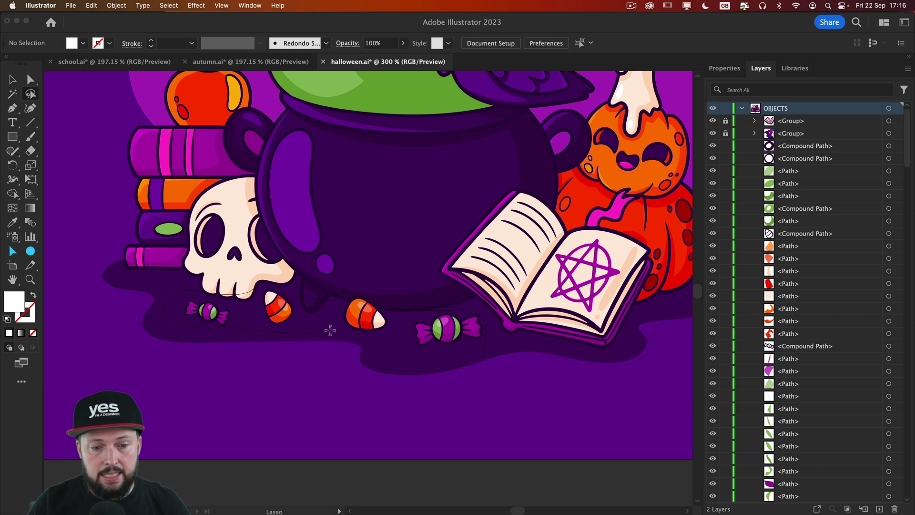
drag(485, 353, 484, 352)
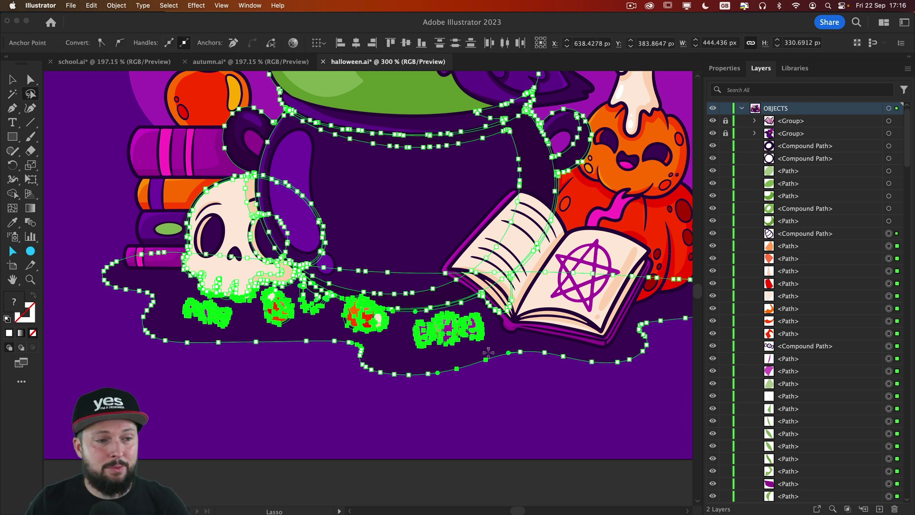
key(super+shift+a)
mouse_move(469, 333)
mouse_down()
mouse_move(275, 310)
mouse_move(188, 313)
mouse_up()
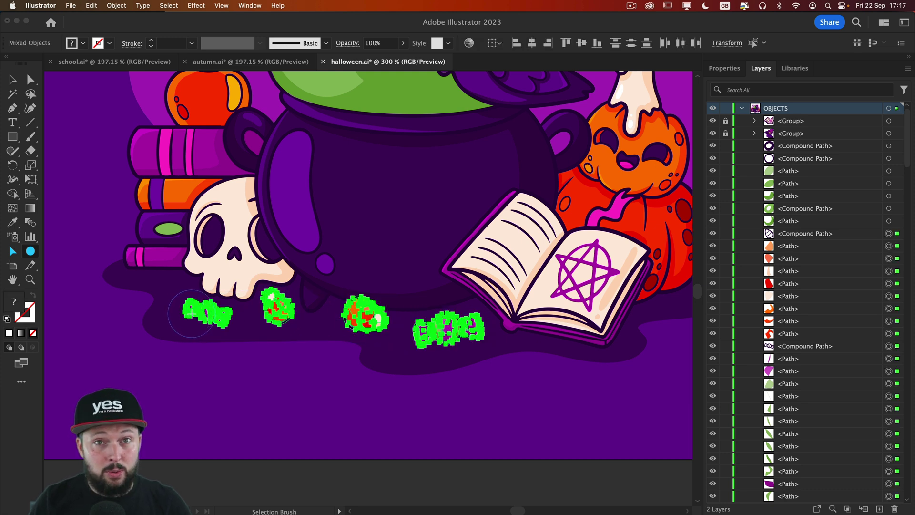
key(super+g)
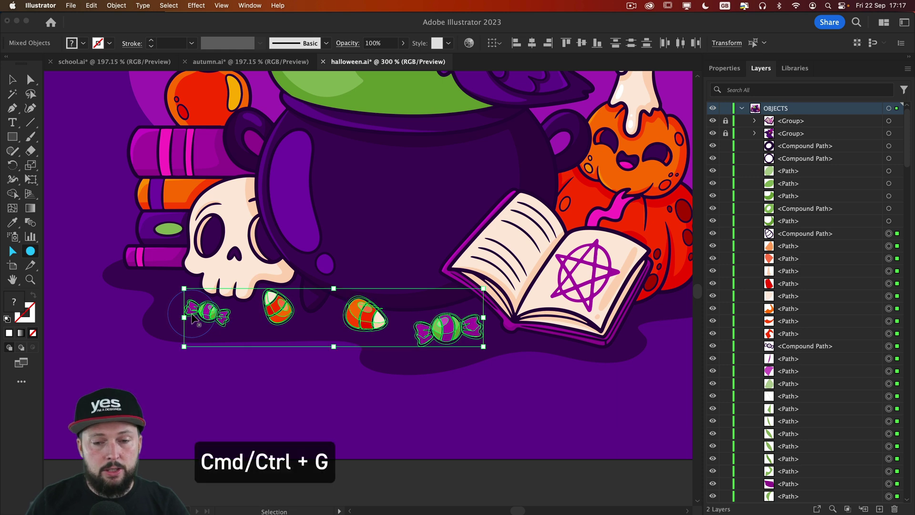
key(super+2)
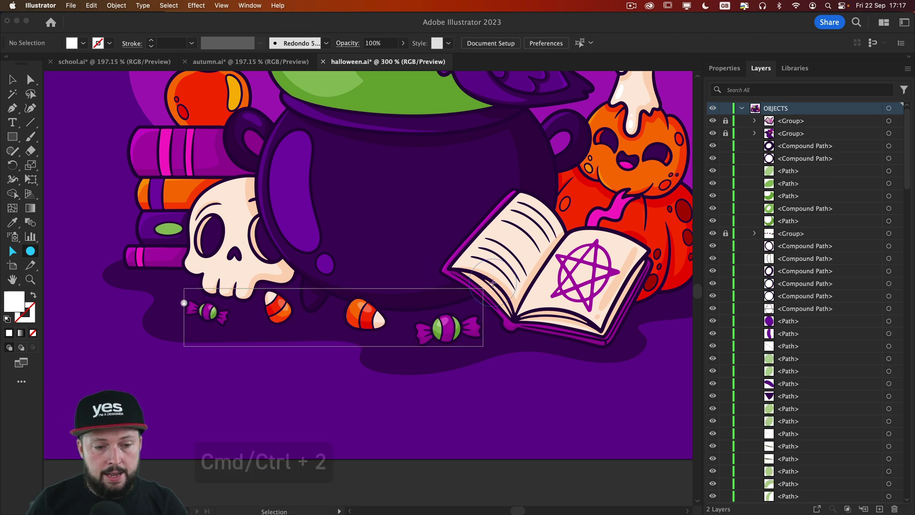
In Outline view, zoom in on the skull and box-select all of its paths
key(super+y)
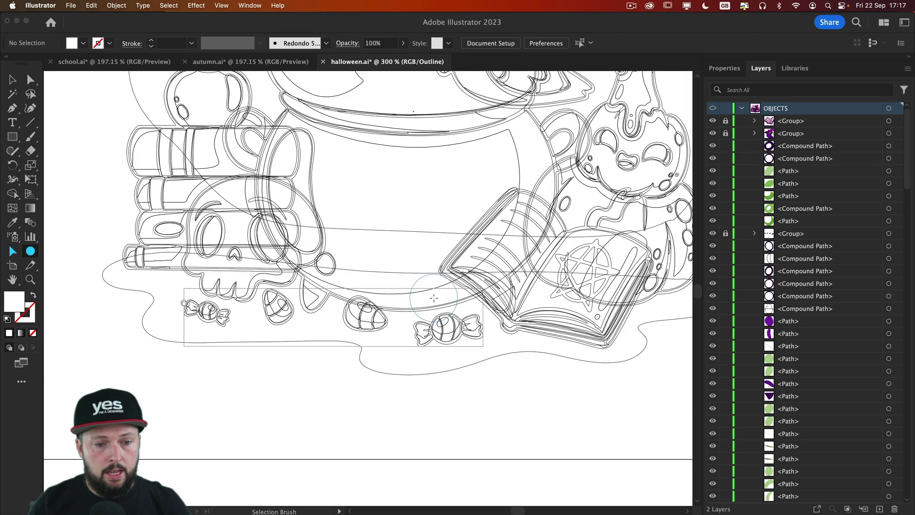
drag(279, 351, 284, 355)
drag(247, 269, 382, 312)
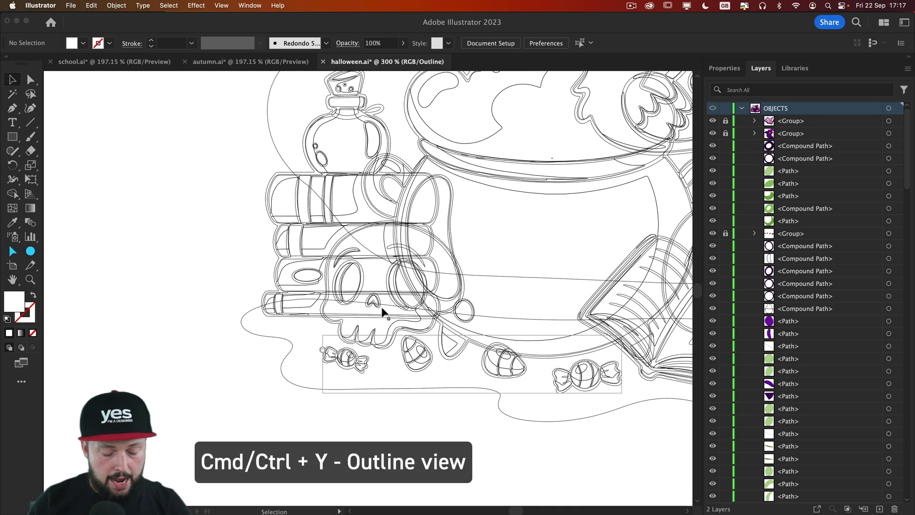
key(shift+v)
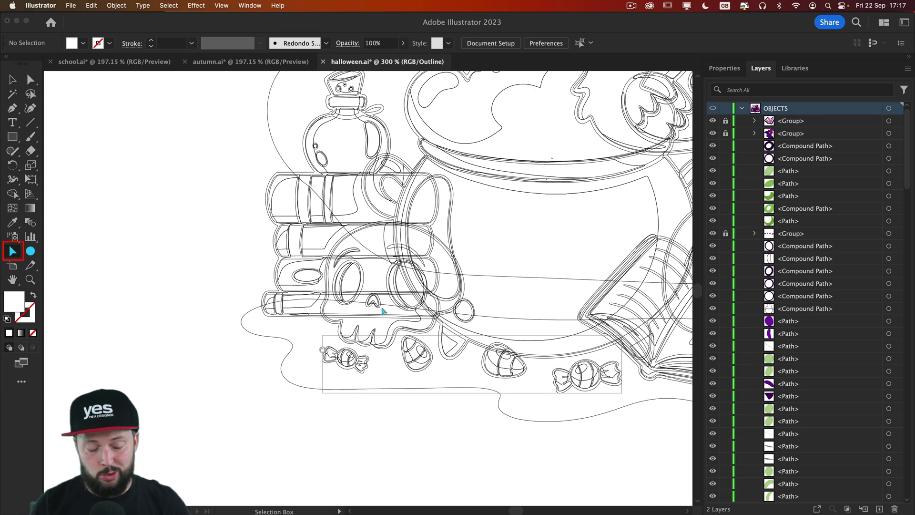
key(super+equal)
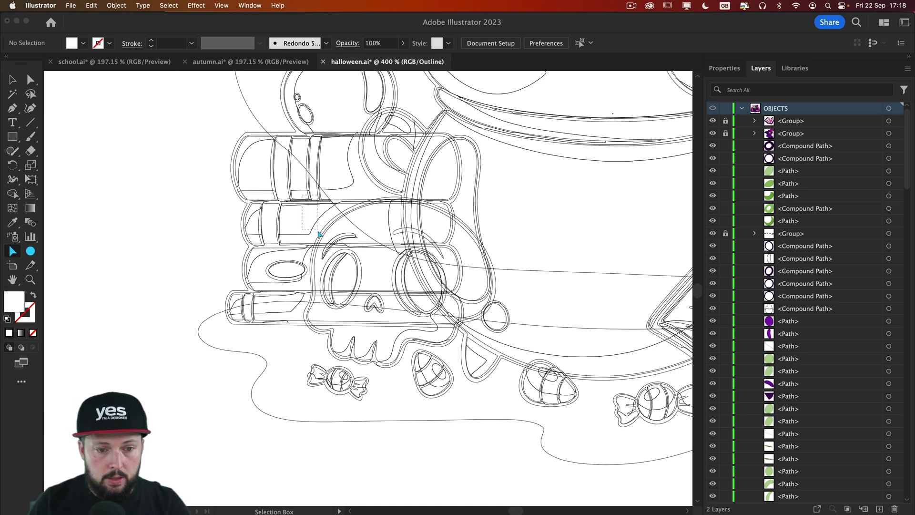
drag(320, 238, 499, 372)
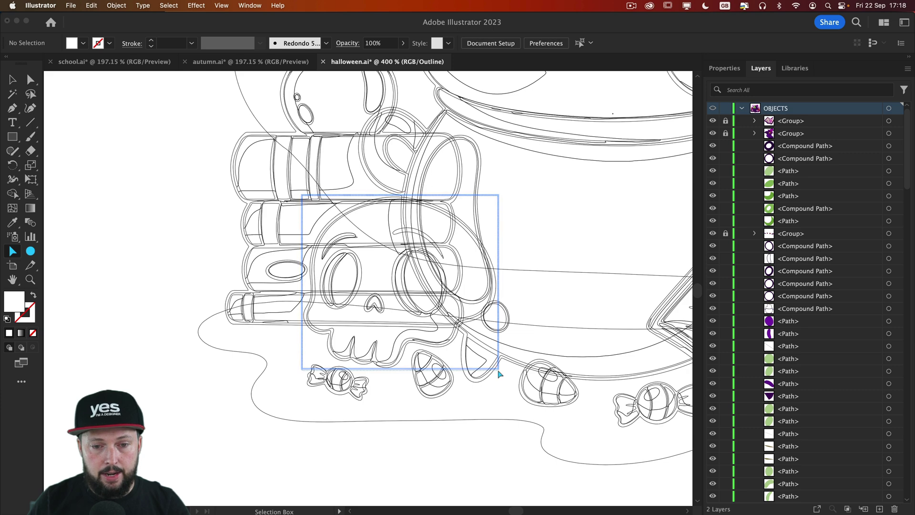
drag(500, 373, 500, 374)
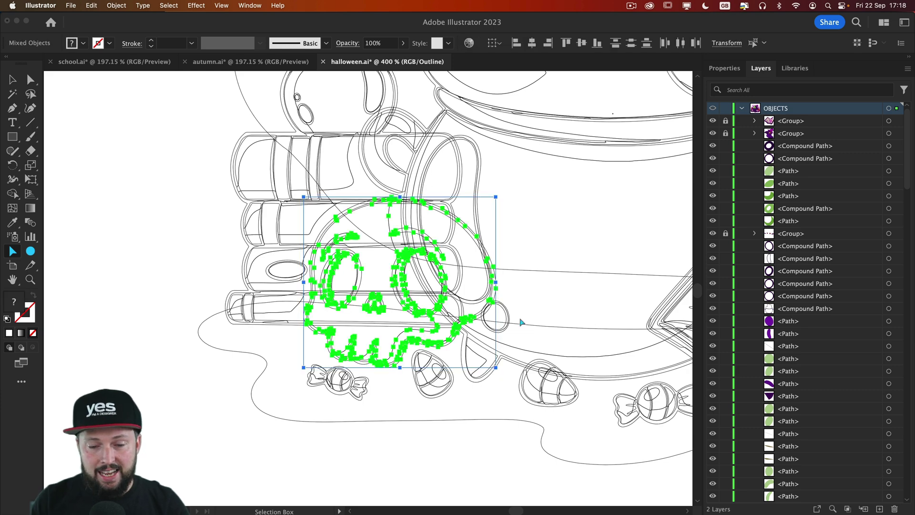
Back in Preview, test-move the skull, undo the move, and group its paths
key(super+y)
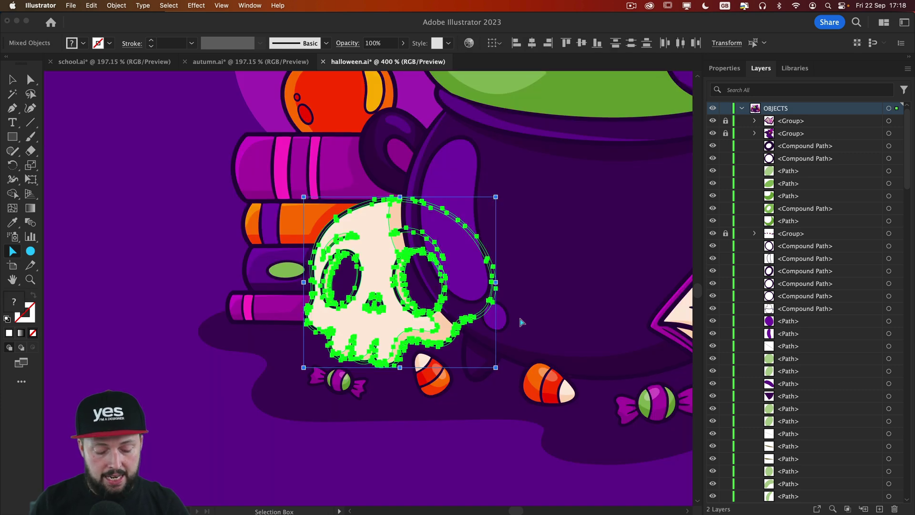
key(v)
drag(390, 334, 210, 276)
key(super+z)
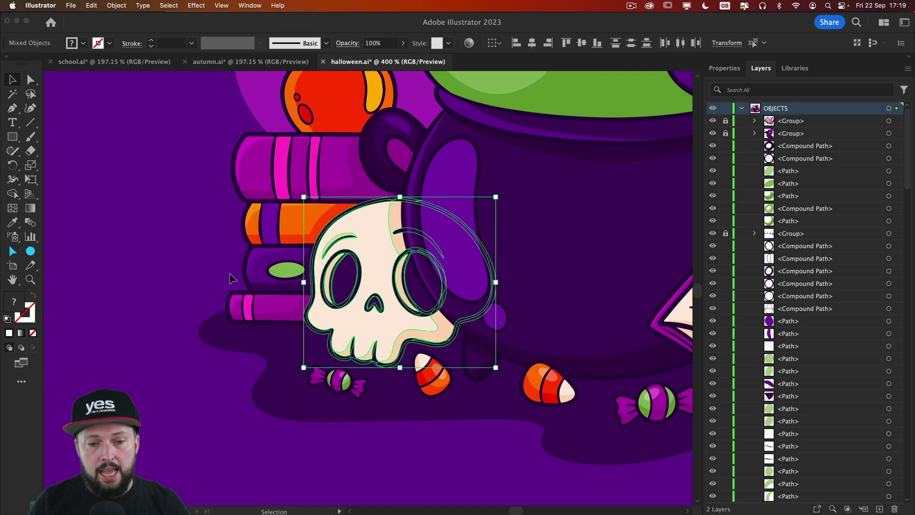
key(super+g)
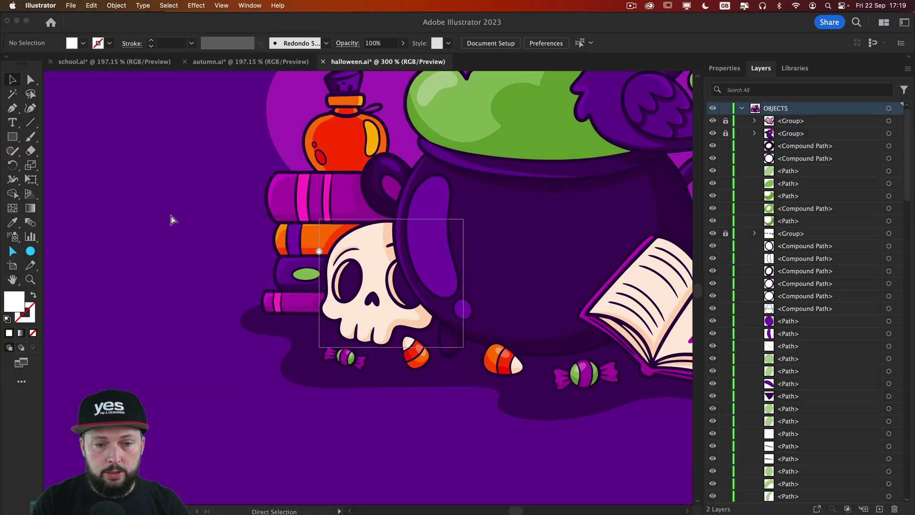
Brush-select the potion bottle and book stack in Outline view and test-move the selection
drag(206, 199, 308, 315)
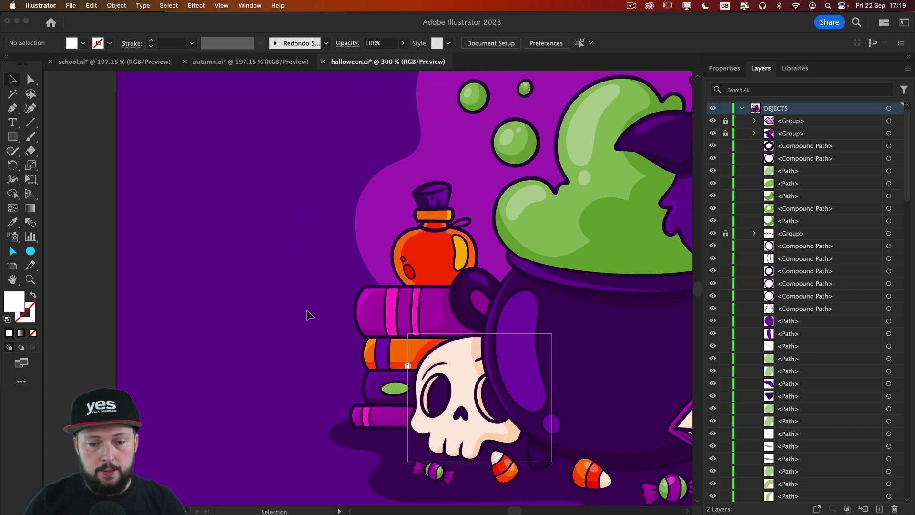
key(shift+b)
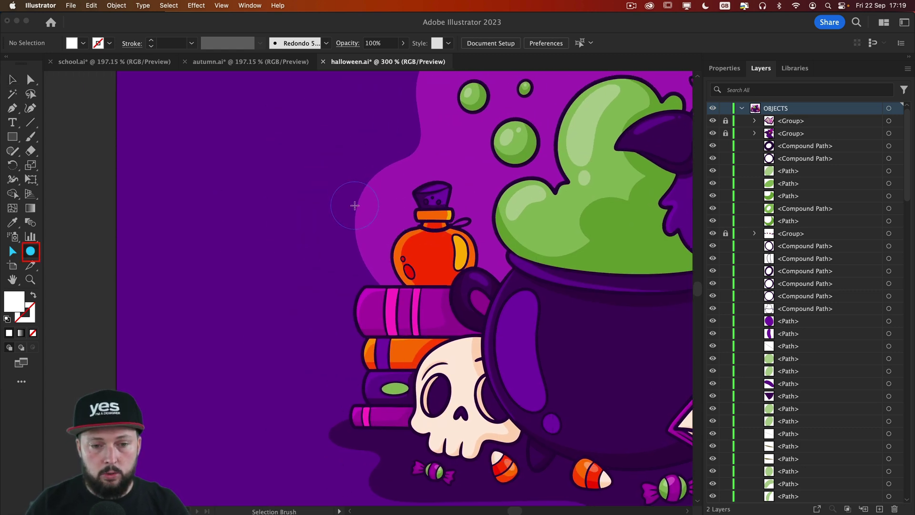
key(super+y)
scroll(362, 191, down, 2)
scroll(363, 191, right, 2)
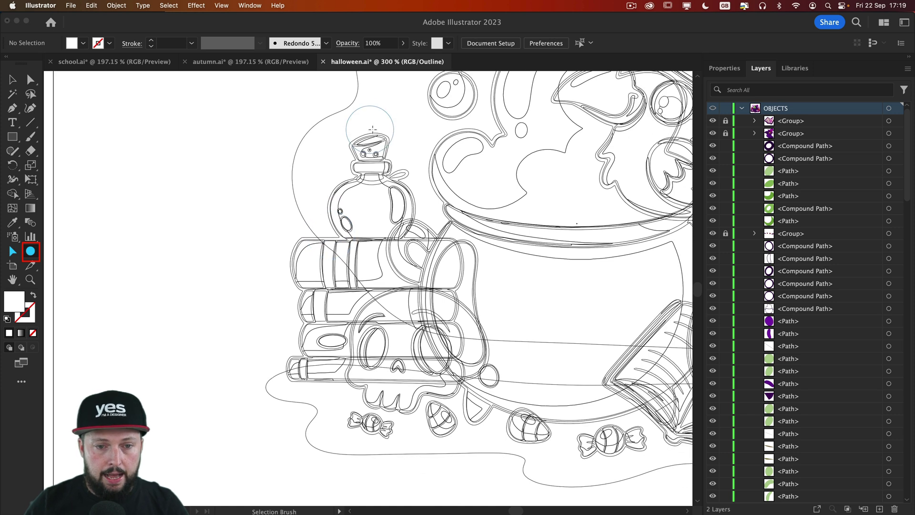
mouse_move(375, 126)
mouse_down()
mouse_move(345, 189)
mouse_move(340, 231)
mouse_move(309, 258)
mouse_move(304, 368)
mouse_move(436, 367)
mouse_move(449, 305)
mouse_move(385, 255)
mouse_move(392, 184)
mouse_move(363, 234)
mouse_move(360, 295)
mouse_move(339, 338)
mouse_move(341, 266)
mouse_move(346, 342)
mouse_move(409, 348)
mouse_move(416, 317)
mouse_move(385, 306)
mouse_move(392, 328)
mouse_move(396, 305)
mouse_up()
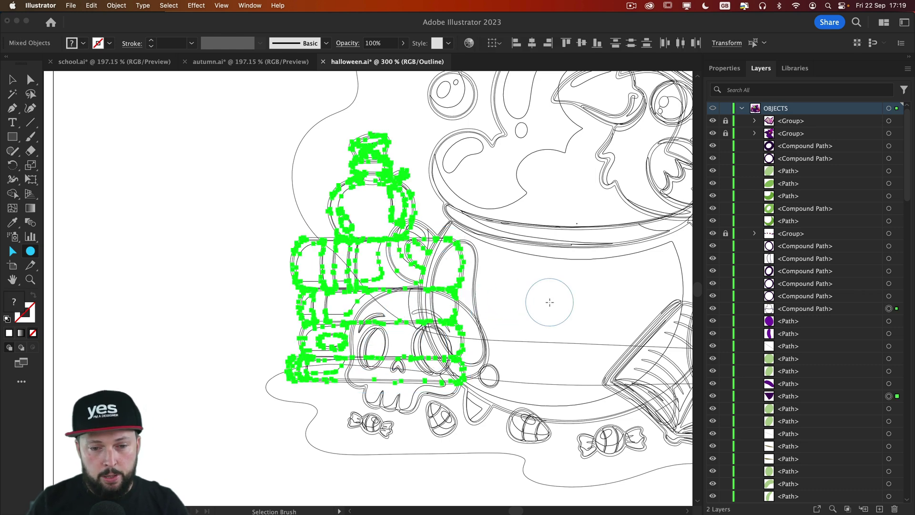
key(super+y)
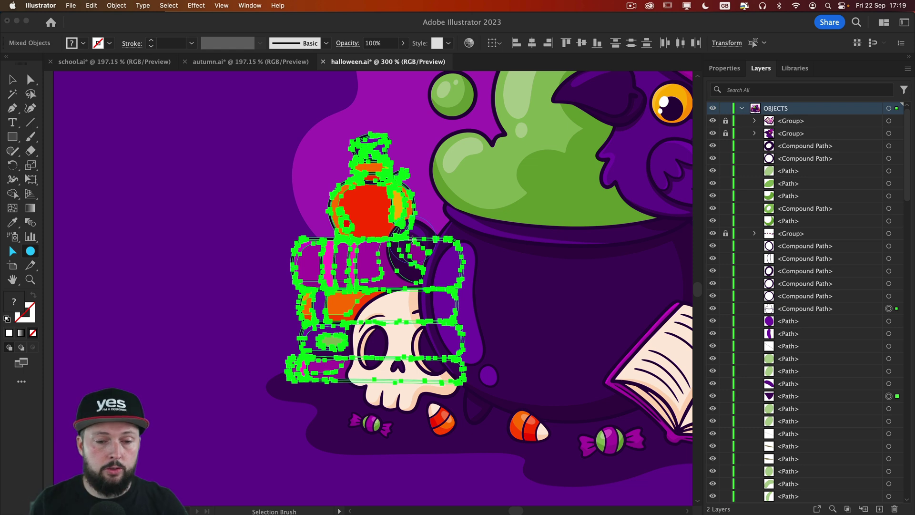
key(v)
drag(390, 281, 247, 278)
key(cmd+z)
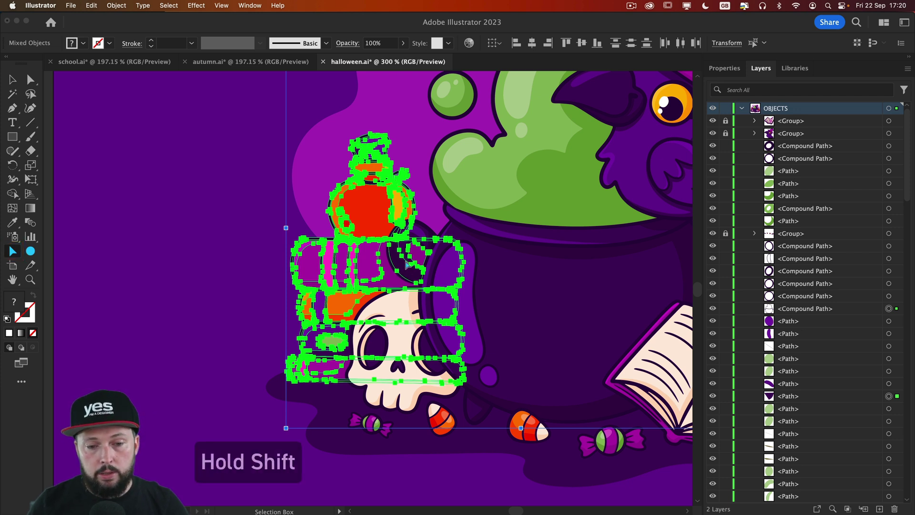
Remove the cauldron handle from the selection, then group and lock the potion and books
shift+click(407, 261)
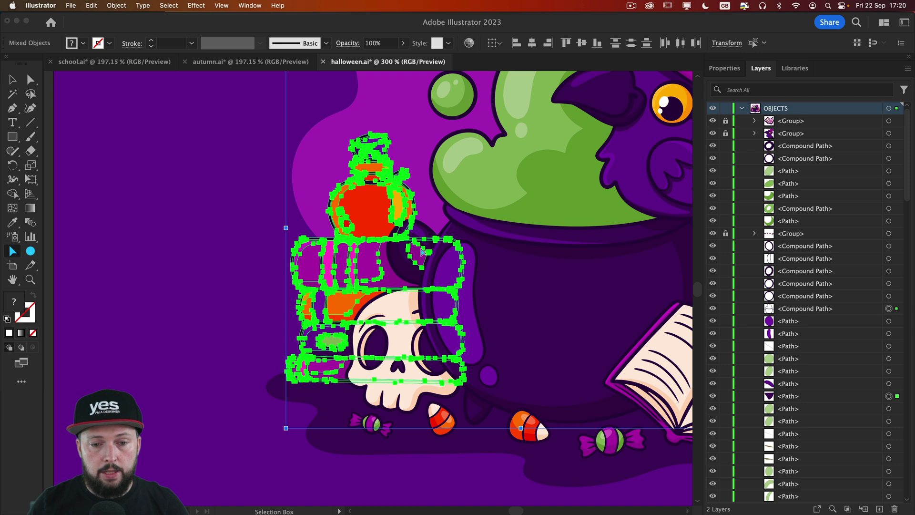
shift+click(424, 251)
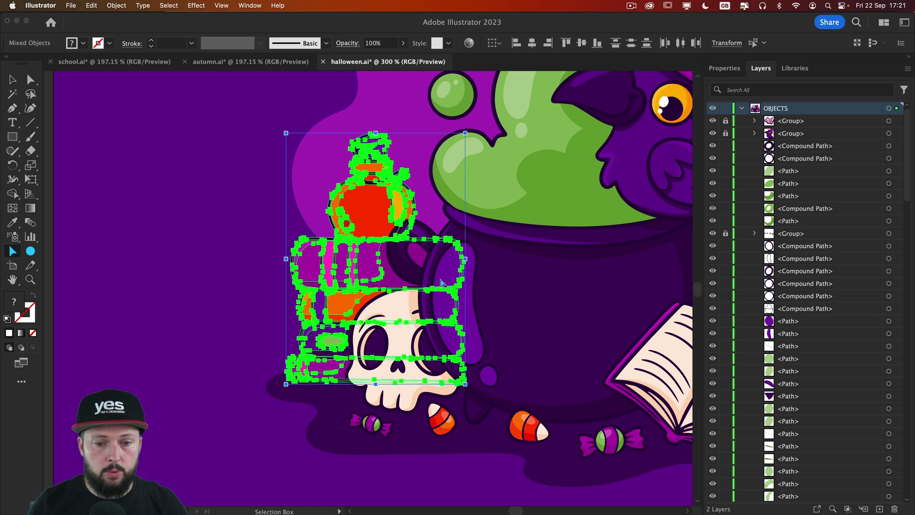
key(v)
drag(376, 205, 230, 181)
key(super+z)
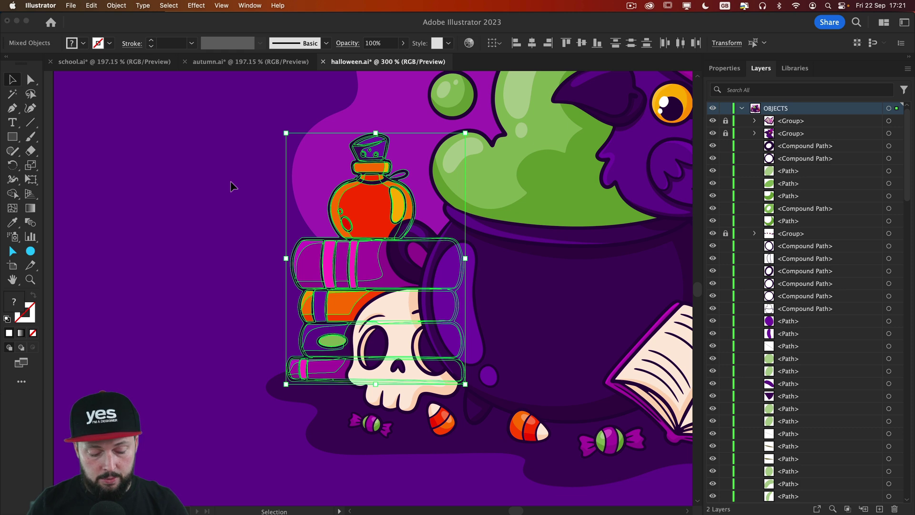
key(super+g)
key(super+2)
key(super+0)
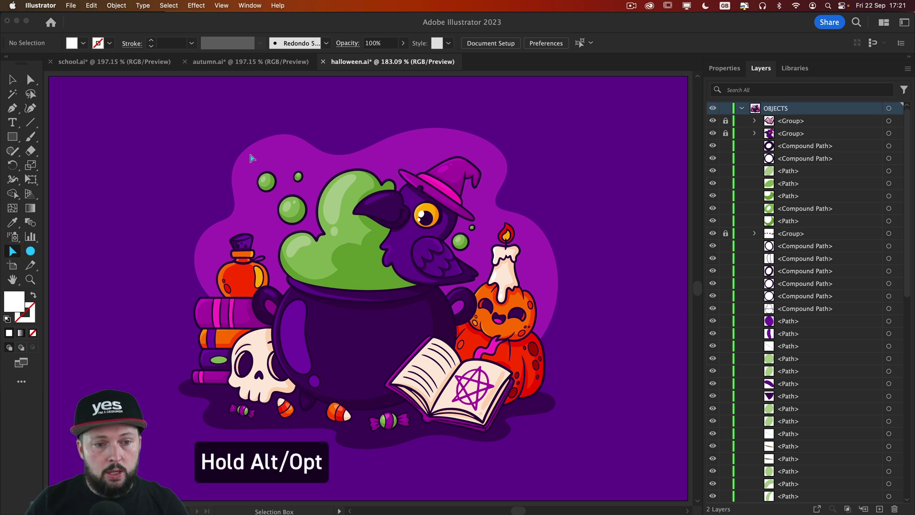
drag(250, 155, 268, 196)
drag(419, 318, 483, 424)
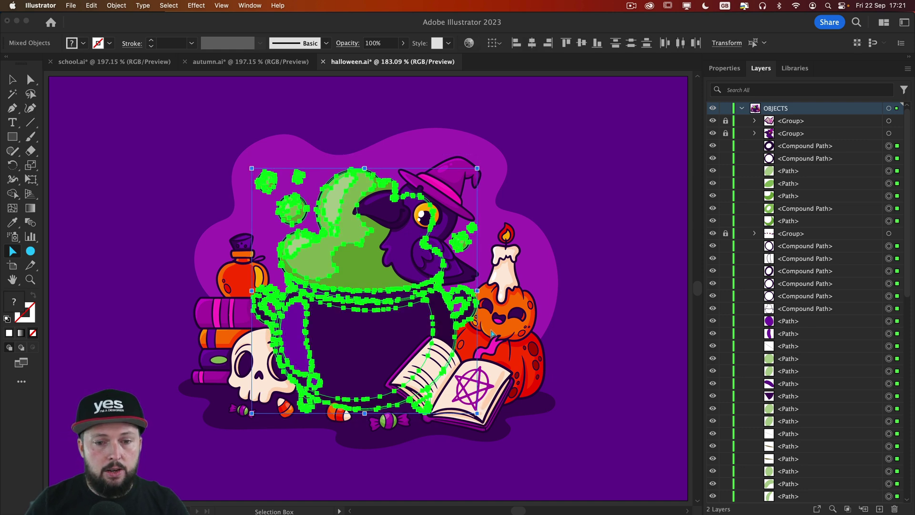
key(v)
drag(349, 312, 168, 256)
key(super+z)
click(194, 204)
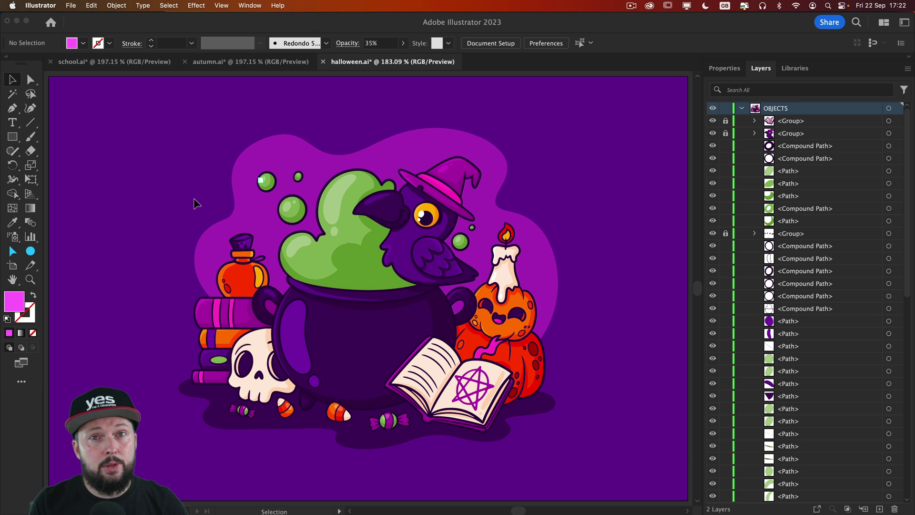
Marquee-select the cauldron, green goo, bubbles and purple blob together, then test-move them
click(252, 139)
click(245, 128)
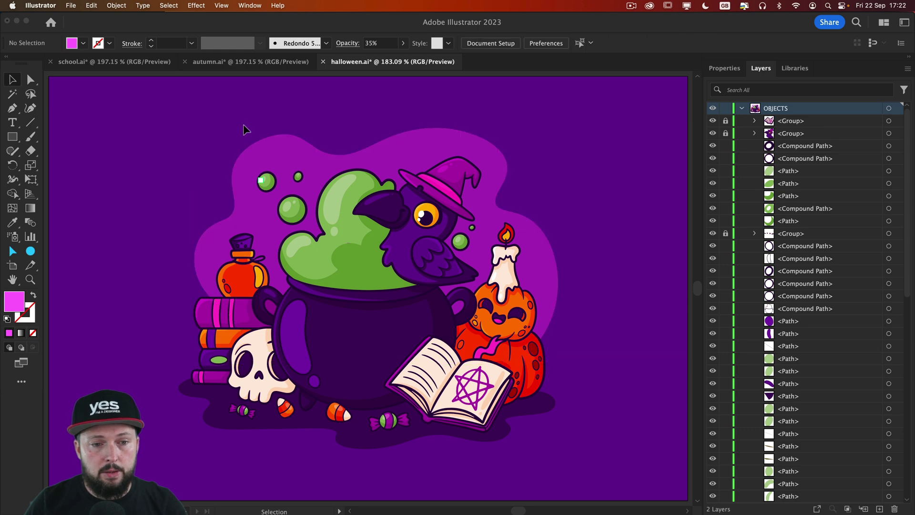
drag(250, 121, 489, 434)
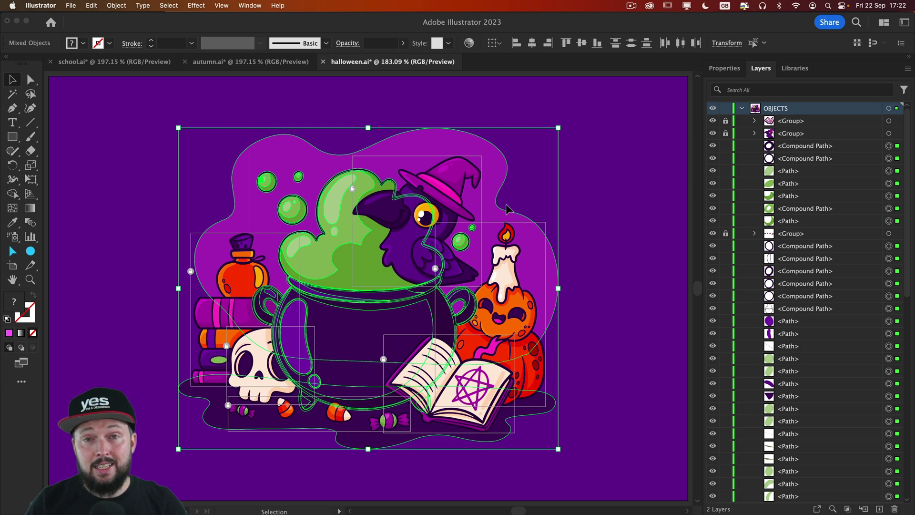
drag(449, 142, 466, 160)
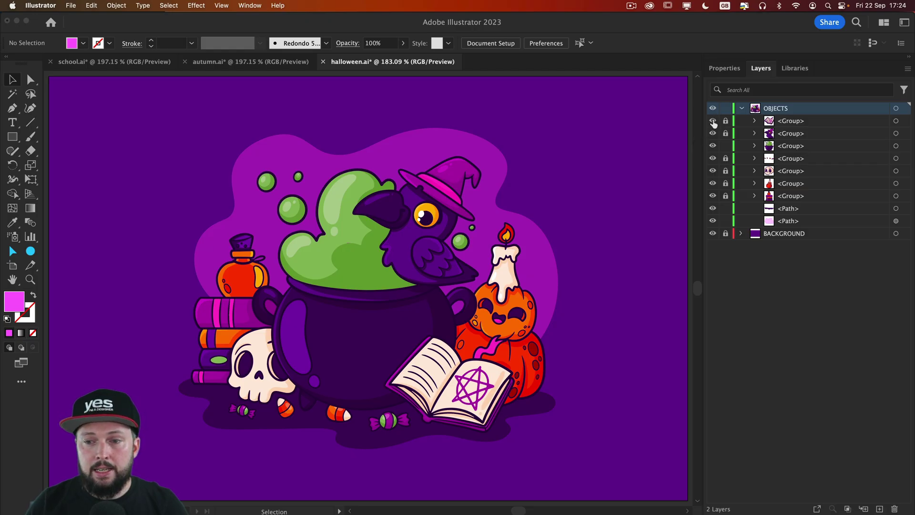
Briefly hide and reshow the book, crow, cauldron, candy, skull and pumpkin groups to check their contents
click(713, 121)
click(713, 122)
click(713, 134)
click(713, 133)
click(714, 146)
click(713, 146)
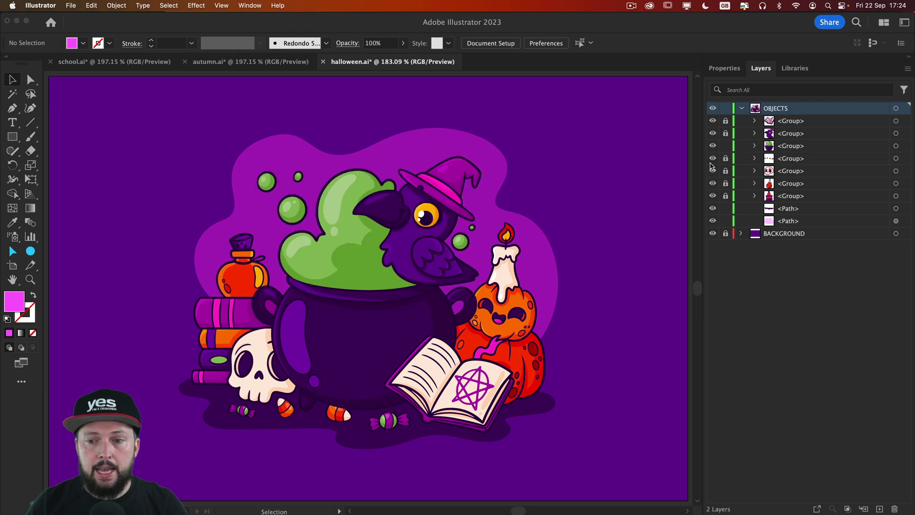
click(713, 159)
click(713, 158)
click(713, 171)
click(713, 170)
click(710, 184)
click(711, 184)
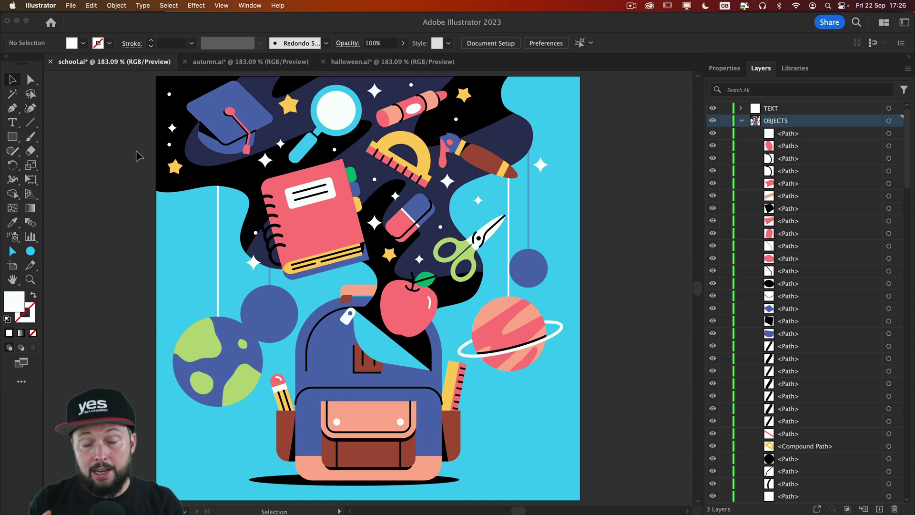
Pick up the yellow fill from an existing star, deselect it, and switch to the Selection Brush
click(176, 168)
click(290, 106)
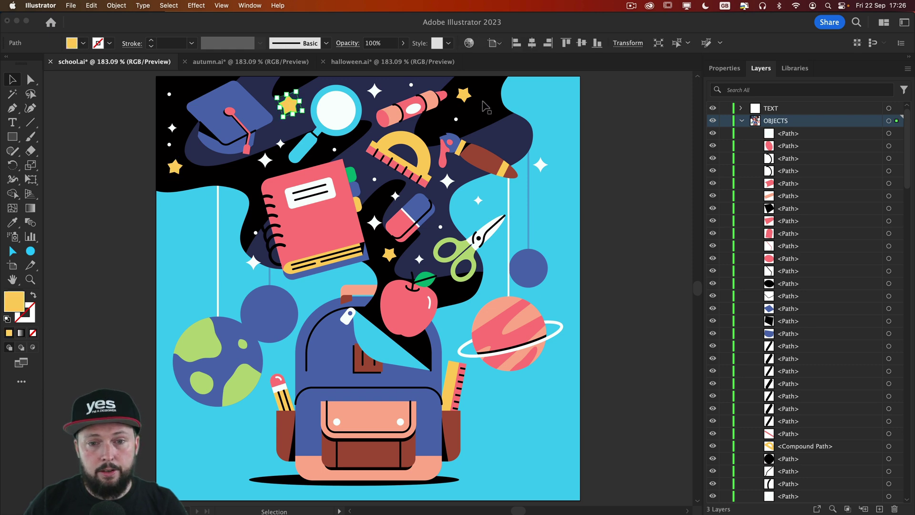
click(143, 215)
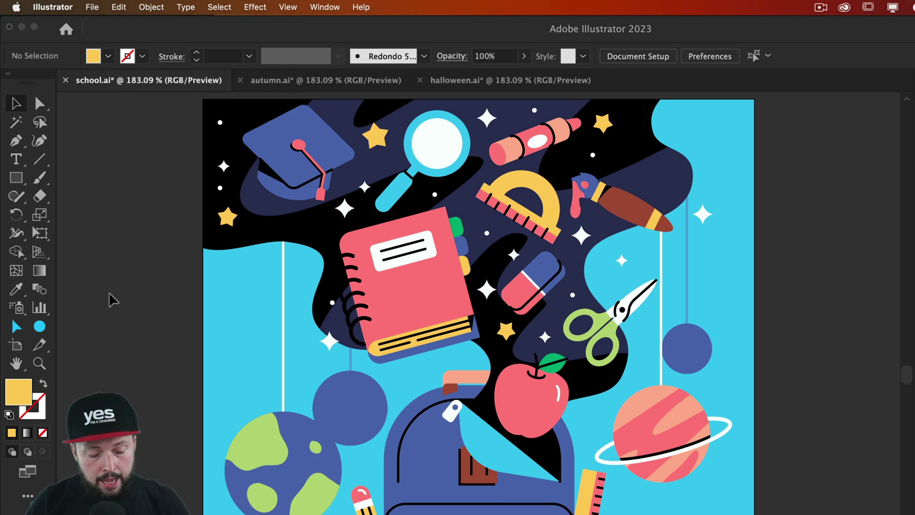
key(shift+b)
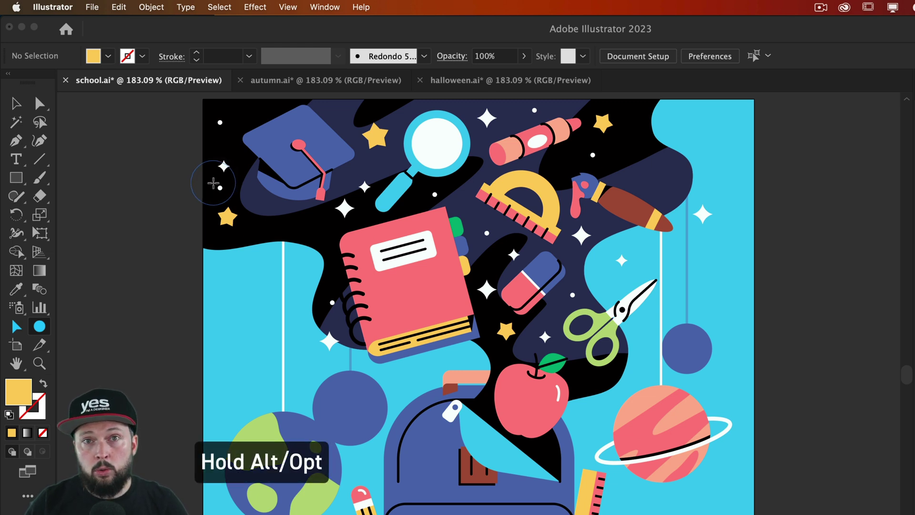
Paint yellow over the white stars and dots near the notebook, protractor, eraser, apple and scissors
drag(214, 182, 217, 119)
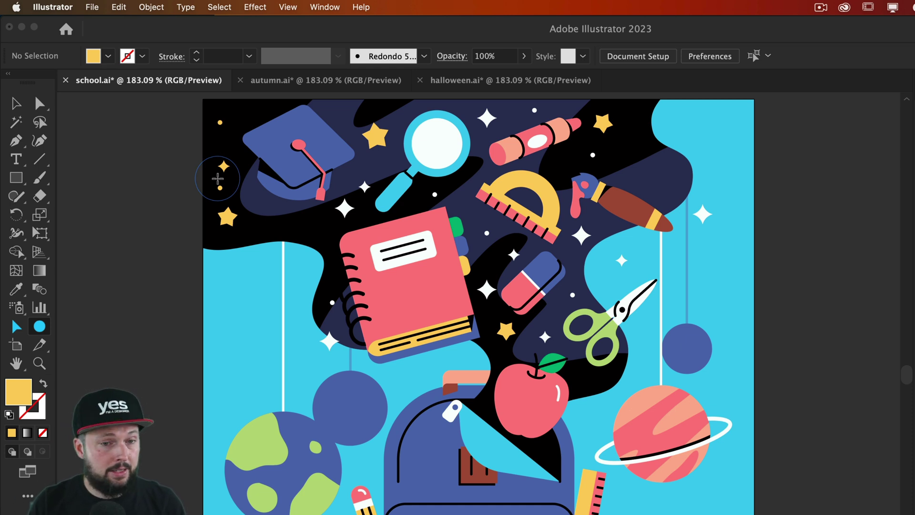
mouse_move(317, 334)
mouse_down()
mouse_move(325, 355)
mouse_move(340, 212)
mouse_move(365, 181)
mouse_move(425, 200)
mouse_up()
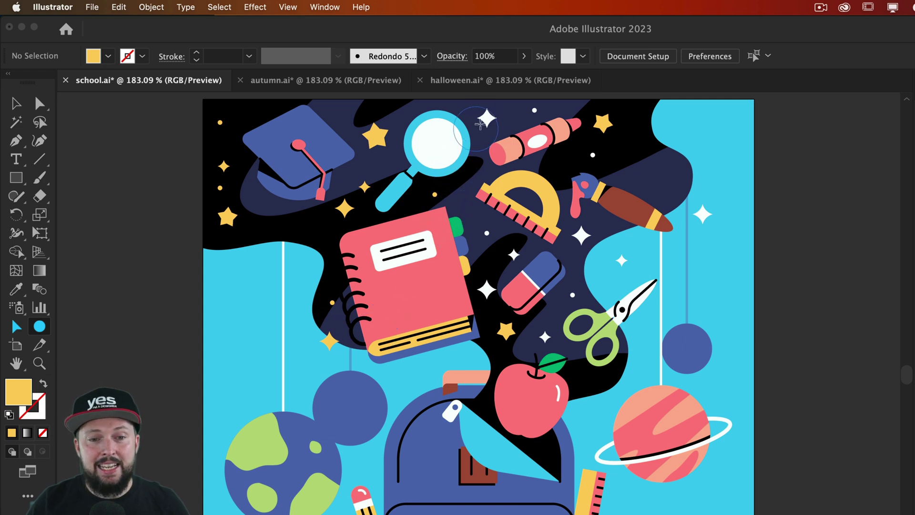
drag(481, 124, 535, 111)
drag(591, 149, 595, 155)
drag(699, 196, 704, 216)
drag(621, 260, 583, 238)
drag(511, 253, 488, 234)
drag(484, 287, 488, 291)
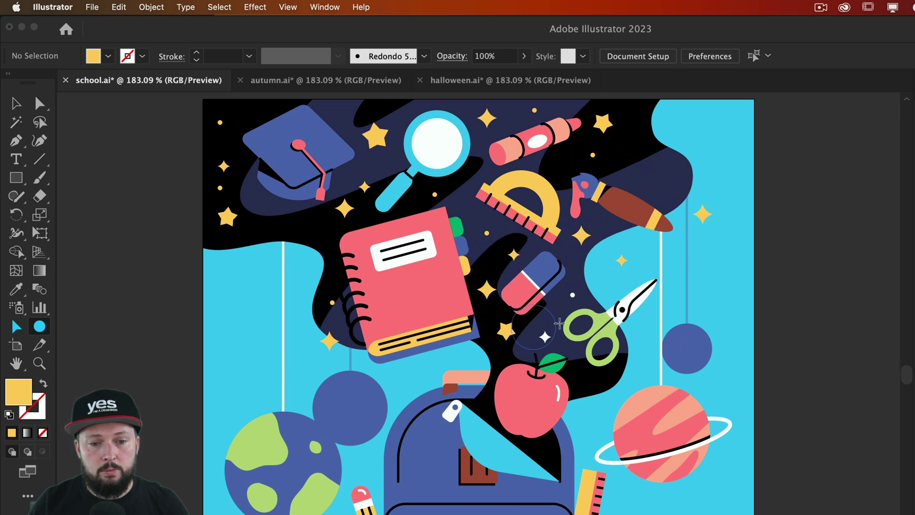
drag(571, 294, 574, 297)
drag(543, 335, 547, 339)
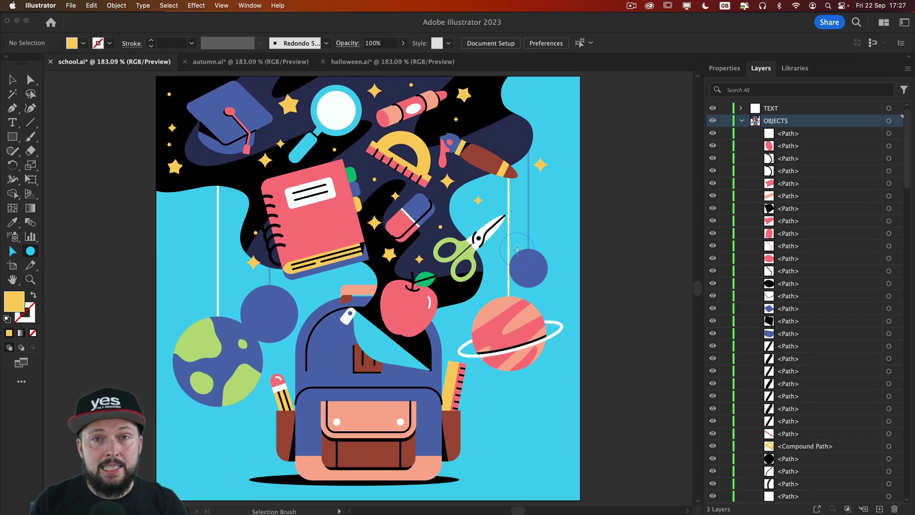
key(v)
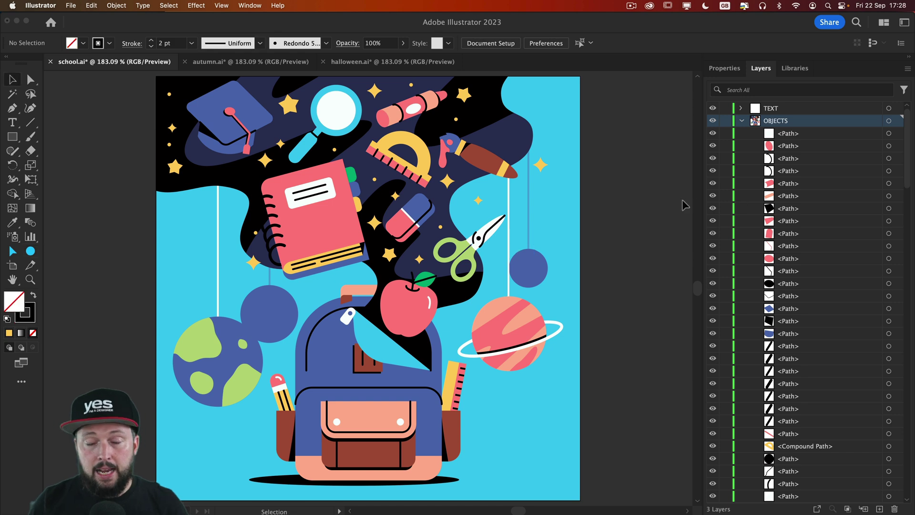
scroll(818, 211, down, 20)
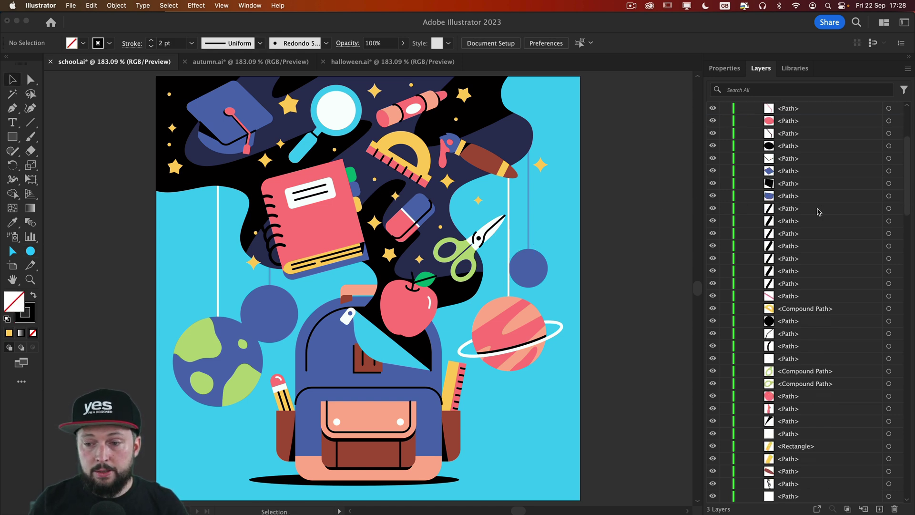
scroll(818, 212, down, 15)
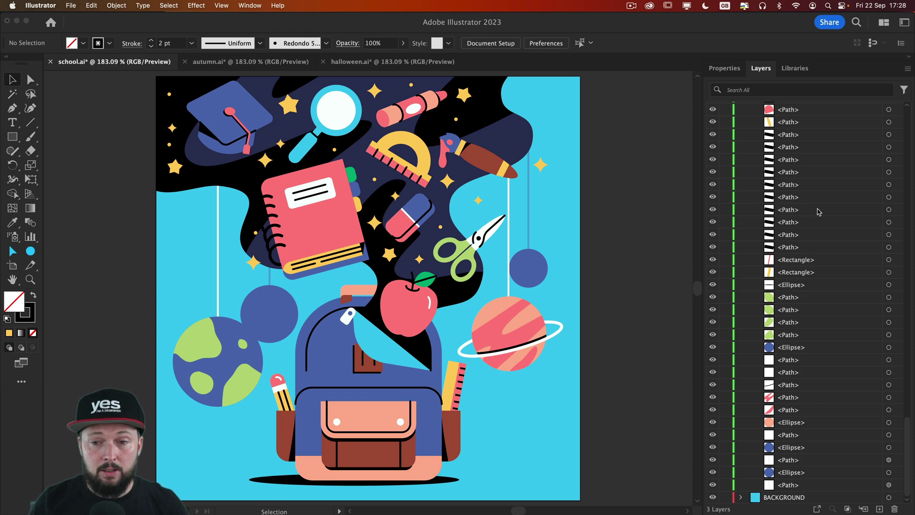
scroll(819, 212, up, 20)
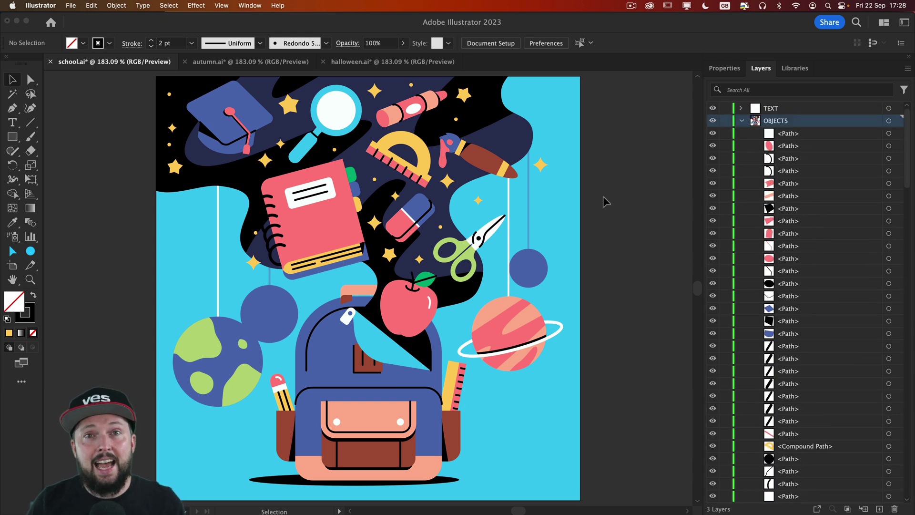